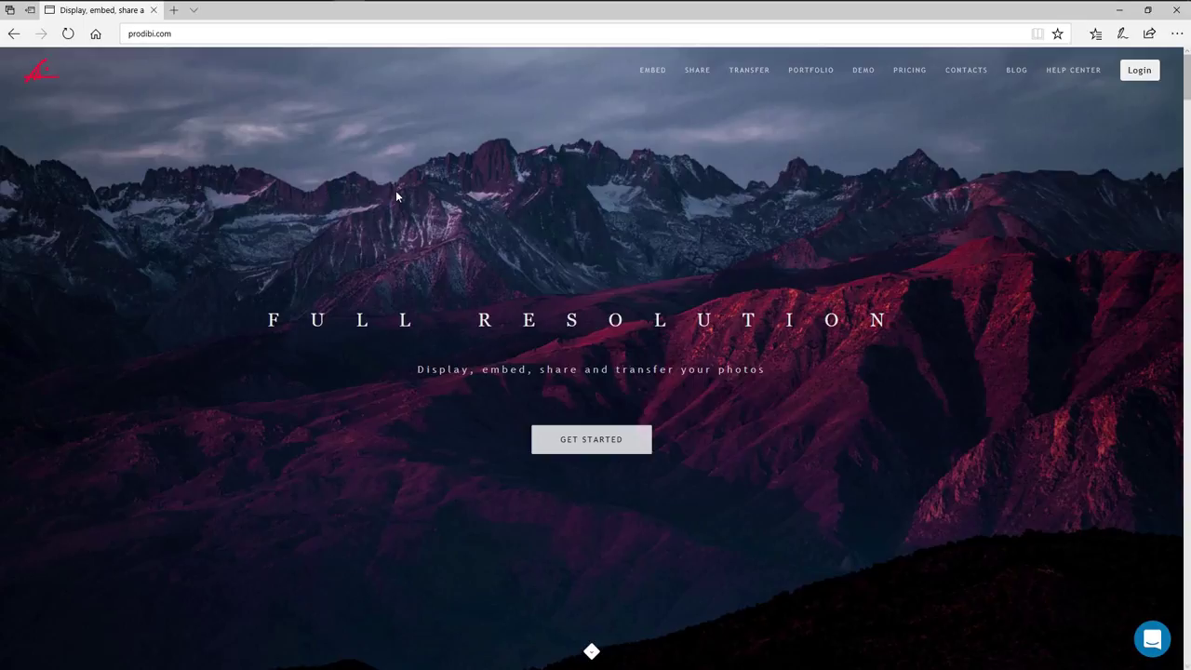
Jump to the pricing section on prodibi.com to compare the Free, Starter and Ultimate plans.
{"action": "left_click", "coordinate": [903, 73]}
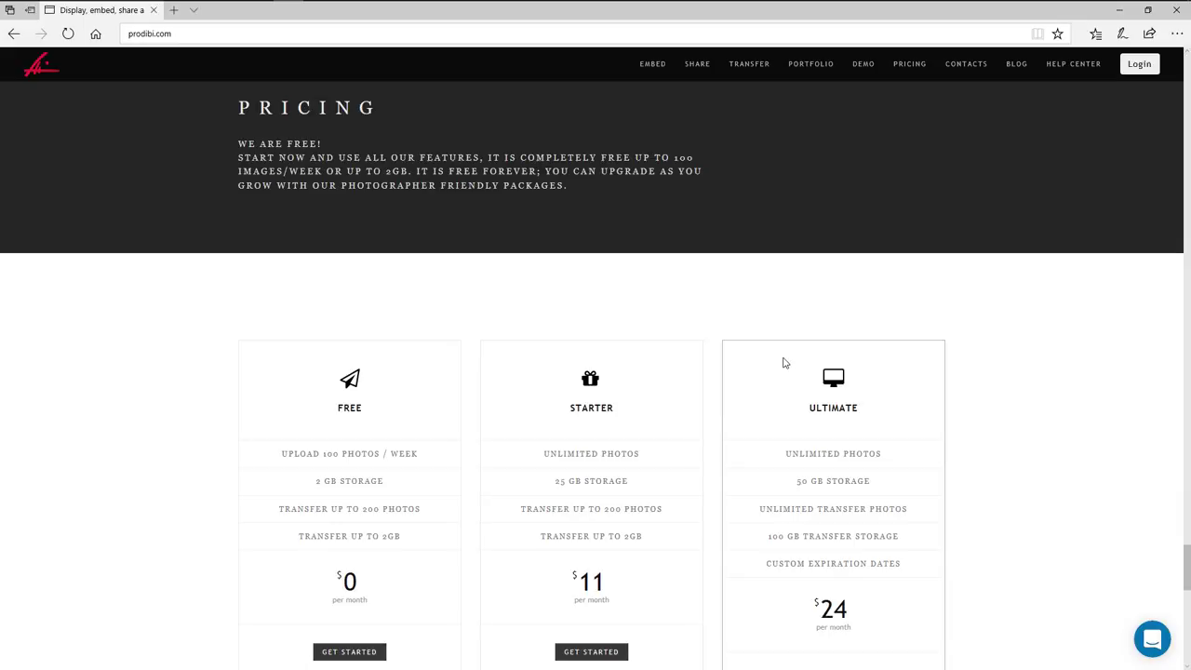
{"action": "left_click", "coordinate": [782, 355]}
Log in to the Prodibi dashboard and open the Test album.
{"action": "left_click", "coordinate": [1139, 65]}
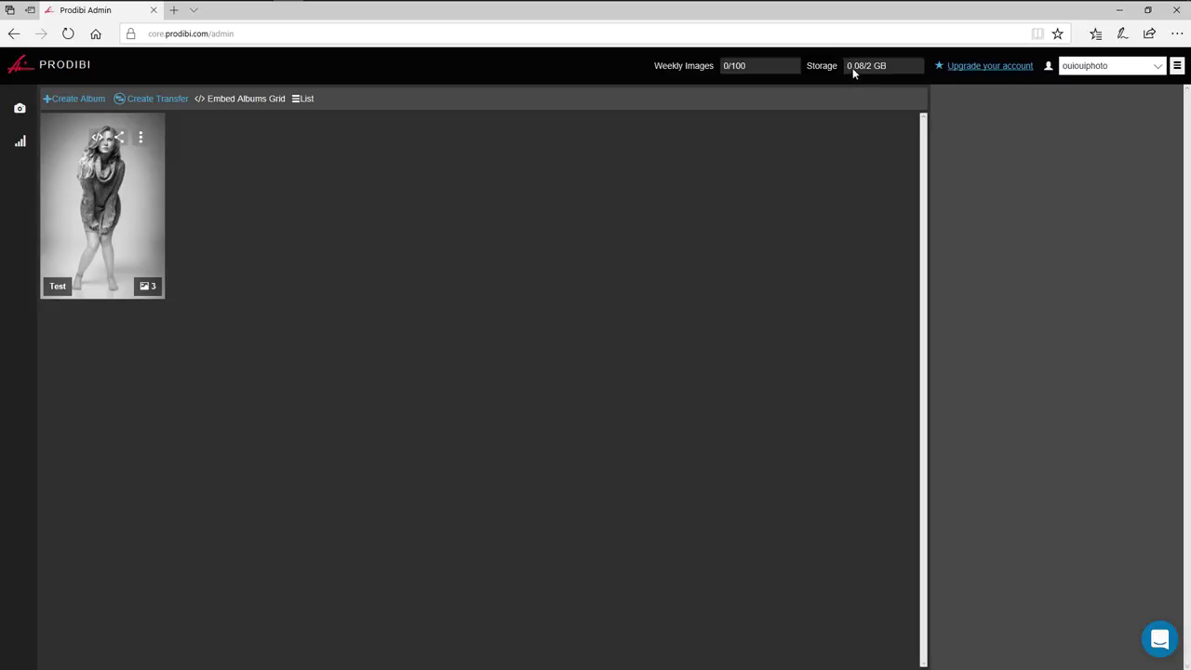
{"action": "mouse_move", "coordinate": [870, 70]}
{"action": "left_click", "coordinate": [156, 290]}
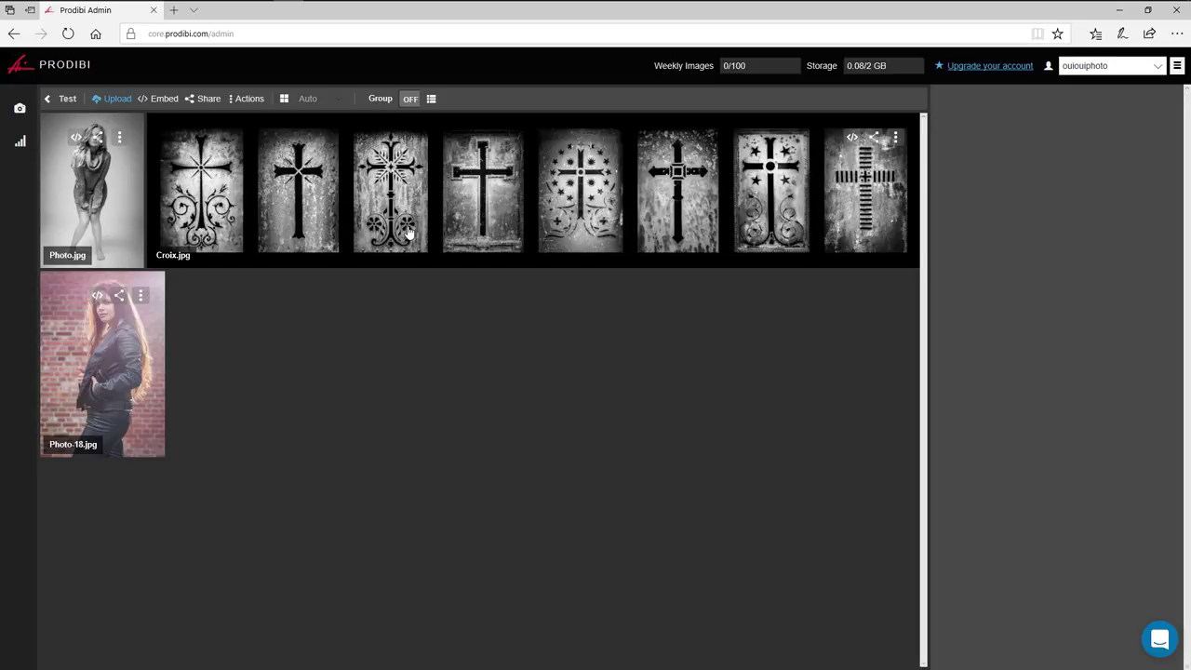
{"action": "left_click", "coordinate": [488, 191]}
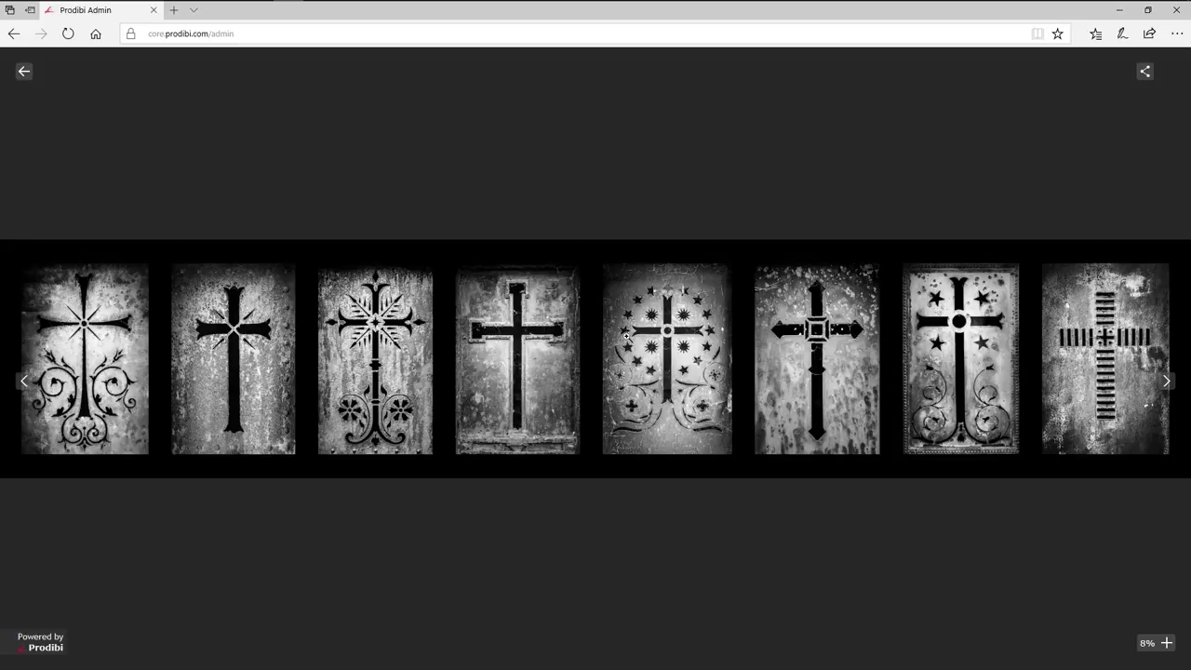
{"action": "scroll", "coordinate": [641, 328], "scroll_direction": "up", "scroll_amount": 2}
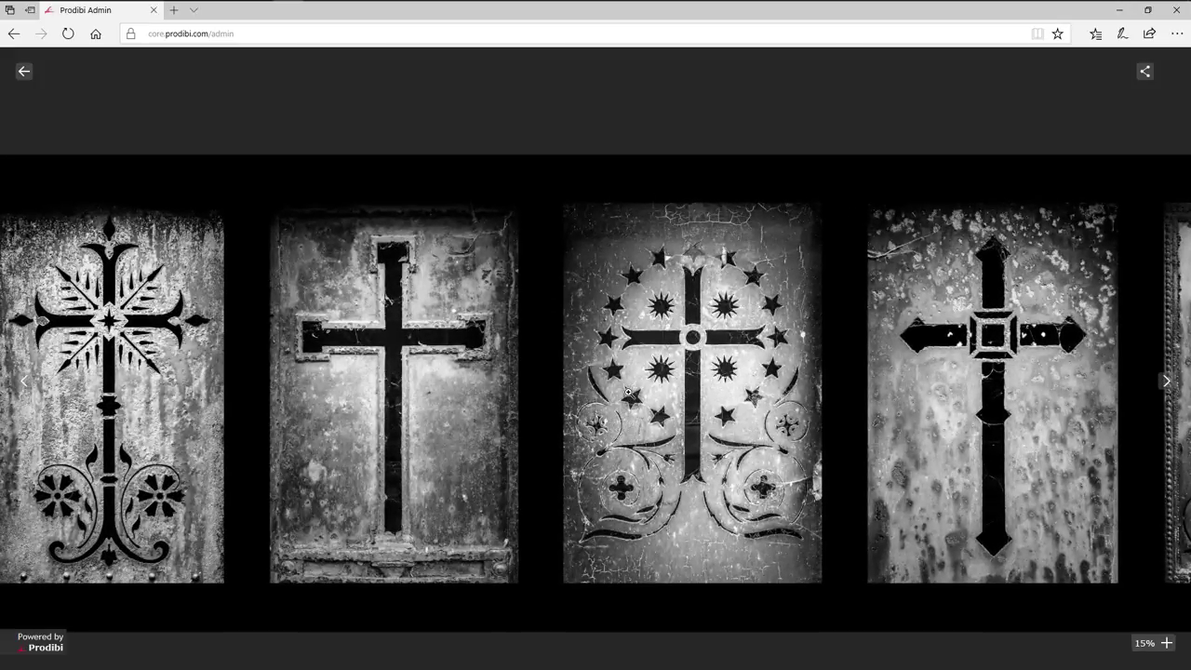
{"action": "scroll", "coordinate": [646, 319], "scroll_direction": "up", "scroll_amount": 2}
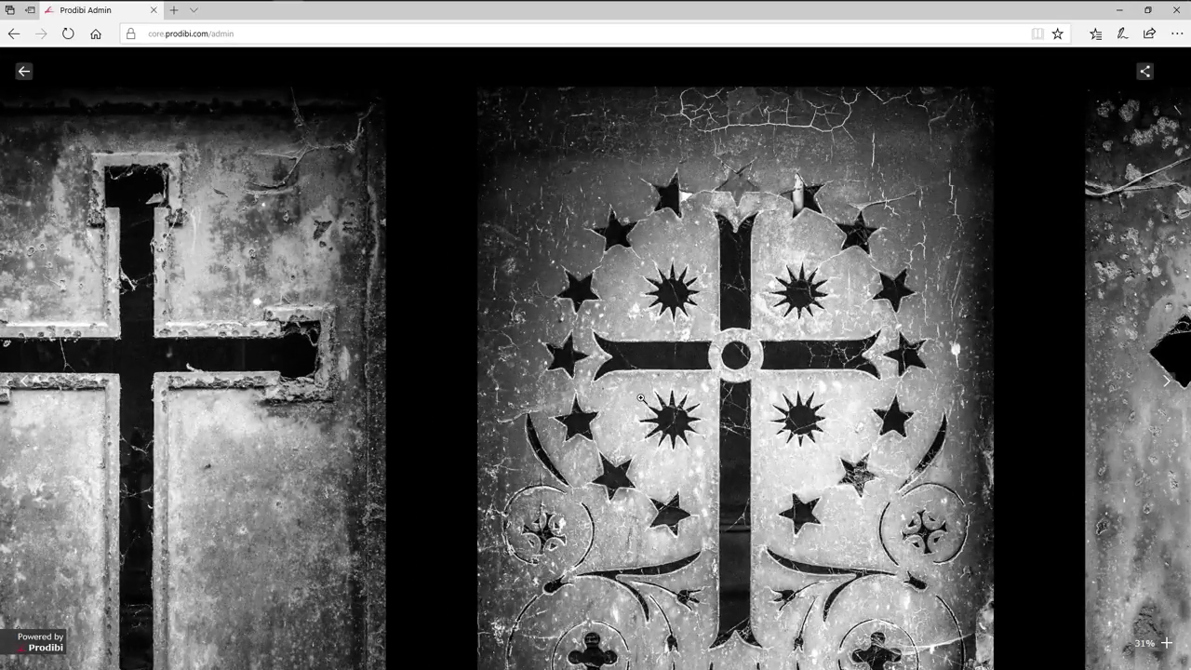
{"action": "scroll", "coordinate": [642, 321], "scroll_direction": "up", "scroll_amount": 2}
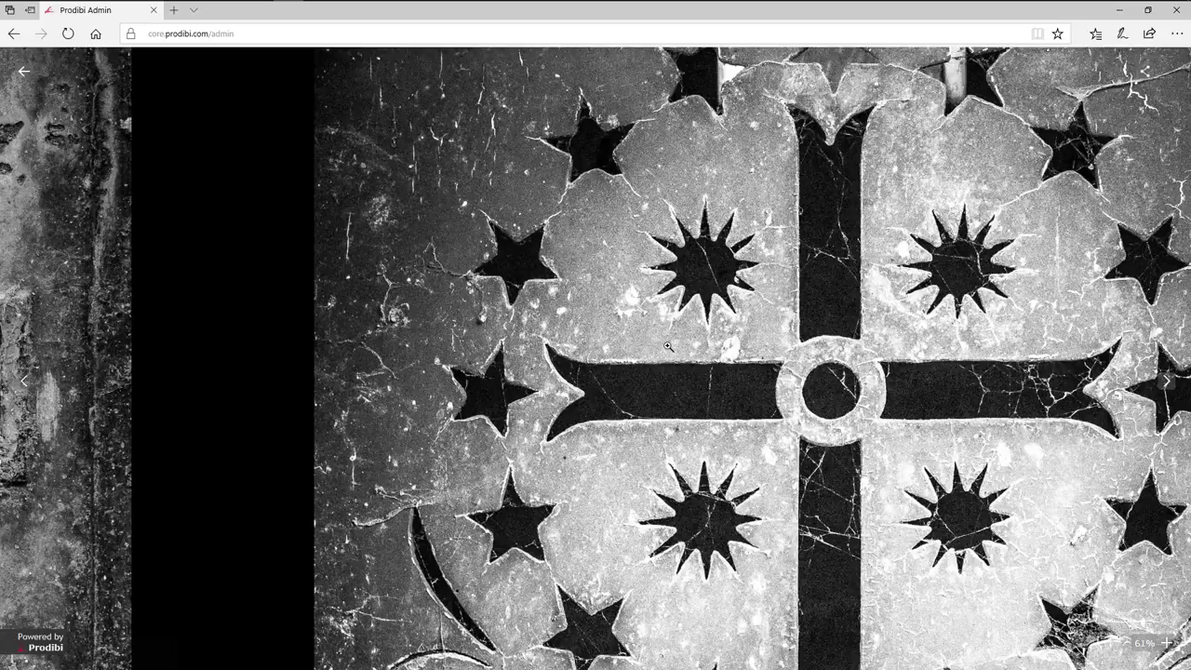
{"action": "left_click", "coordinate": [646, 315]}
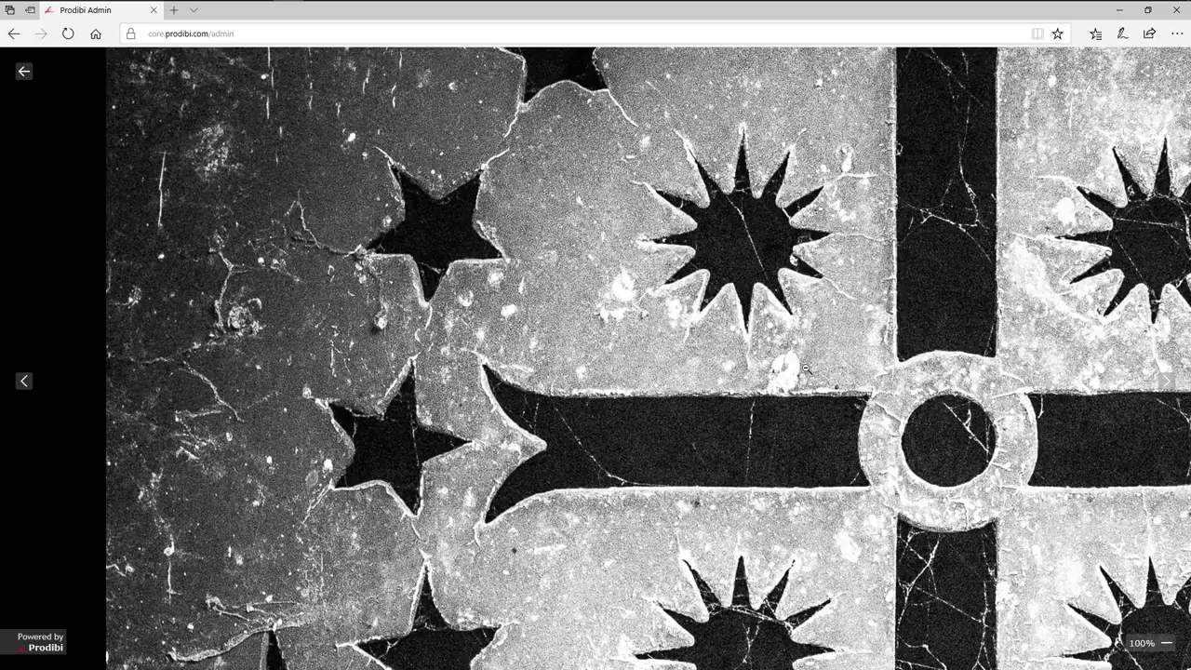
{"action": "key", "text": "Right"}
{"action": "key", "text": "Right"}
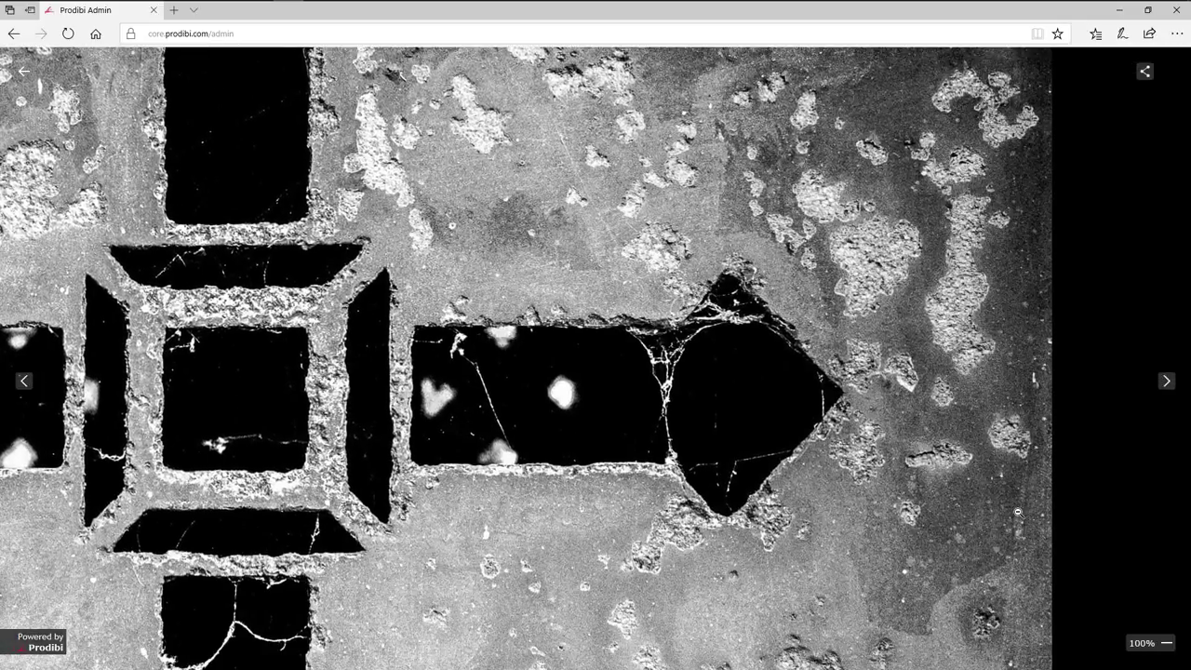
{"action": "left_click", "coordinate": [1143, 646]}
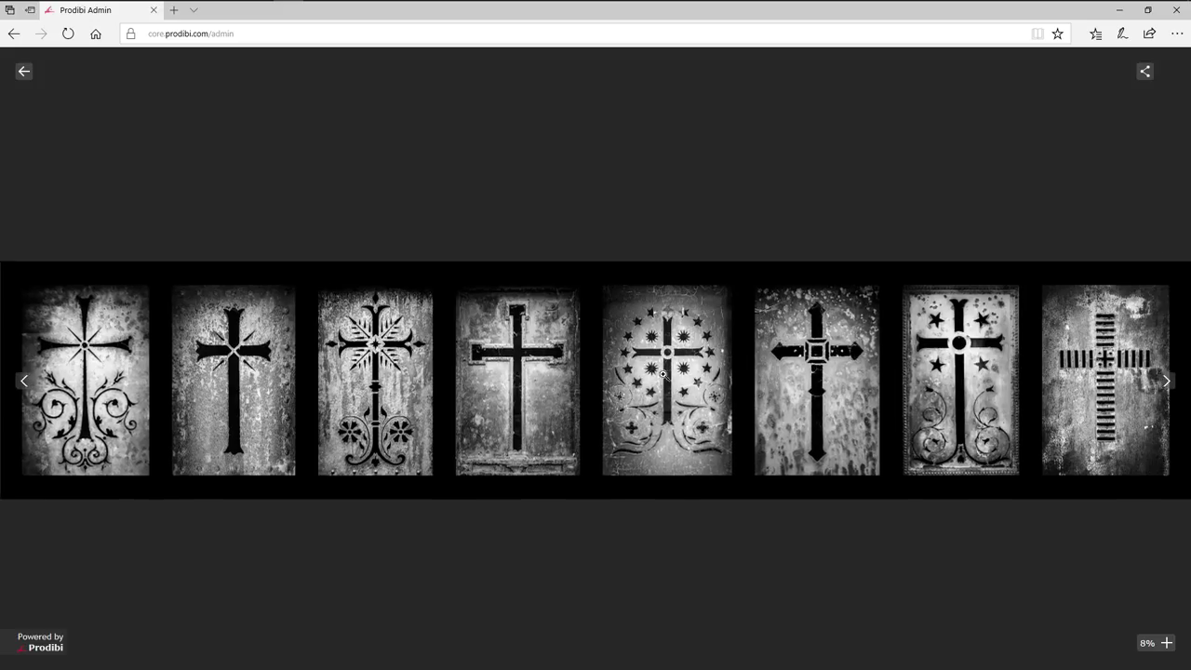
{"action": "left_click_drag", "start_coordinate": [412, 383], "coordinate": [666, 374]}
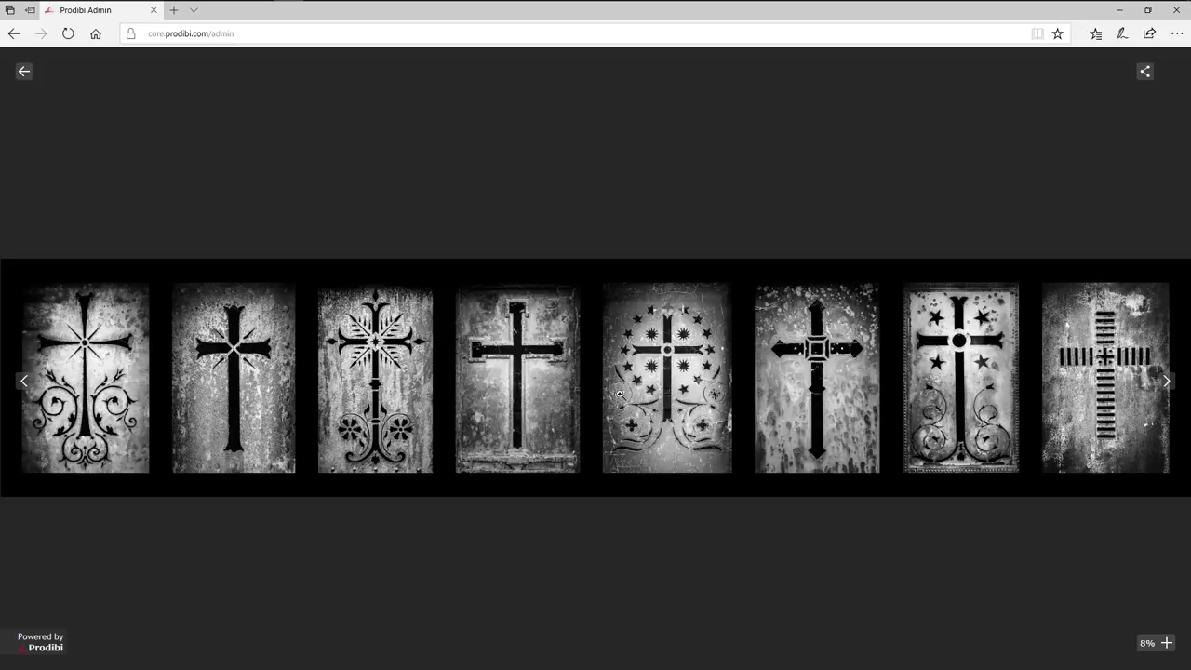
{"action": "left_click", "coordinate": [24, 72]}
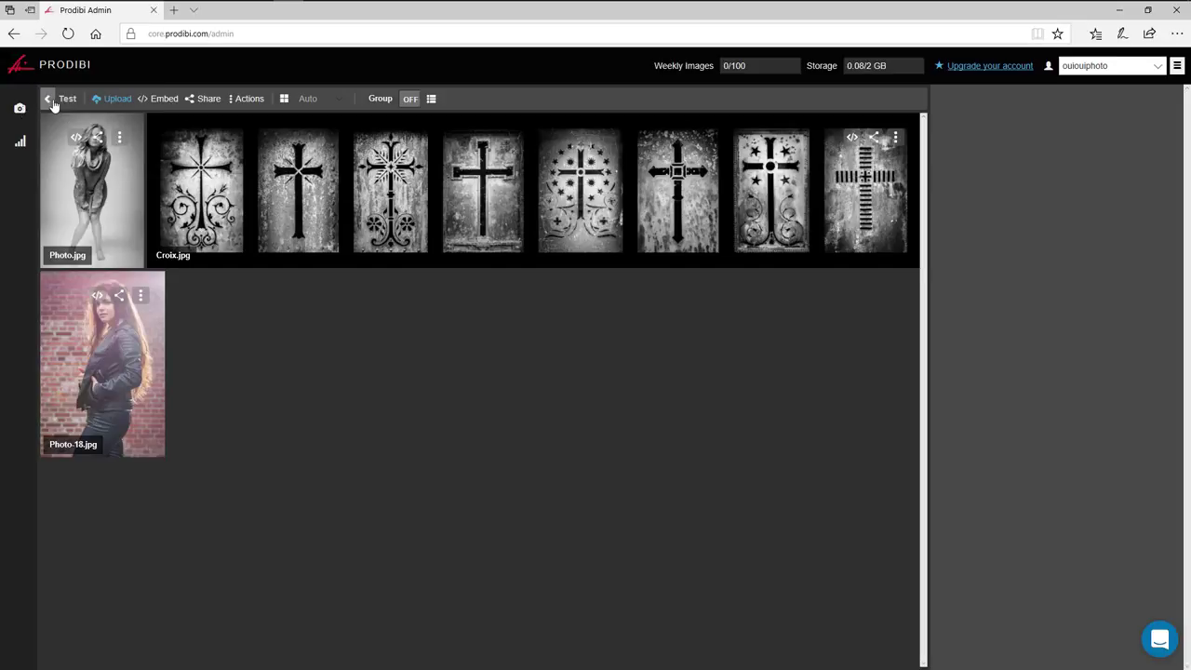
Create a new album named 'Pour la vidéo de OuiOuiPhoto'.
{"action": "left_click", "coordinate": [52, 97]}
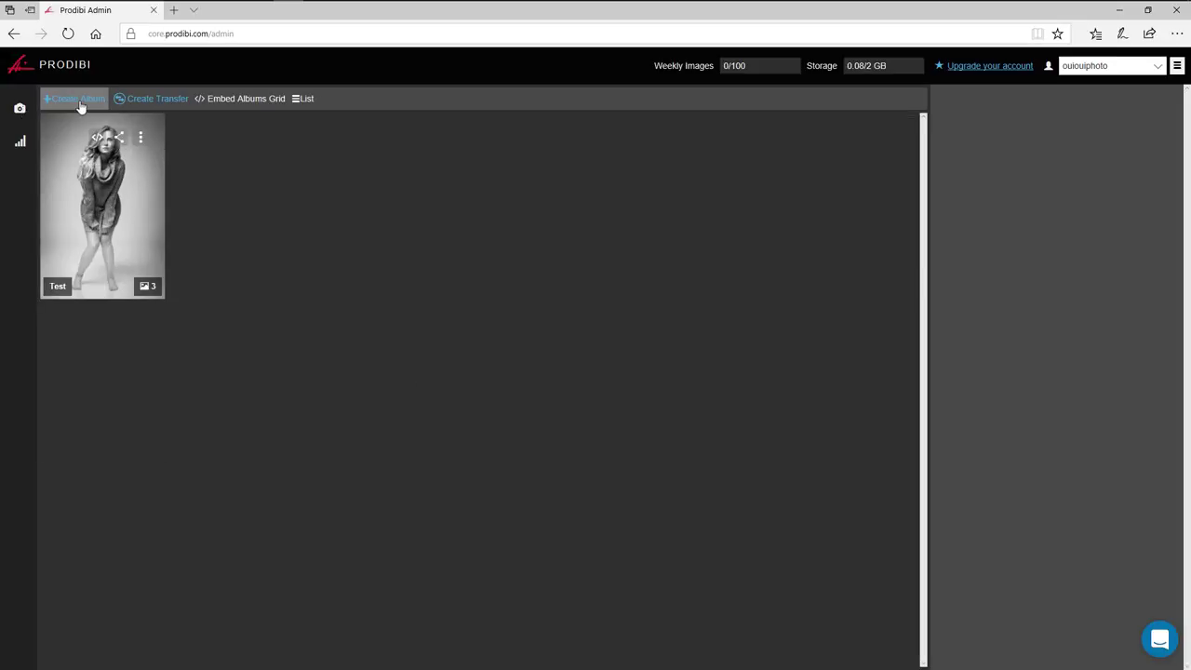
{"action": "left_click", "coordinate": [77, 99]}
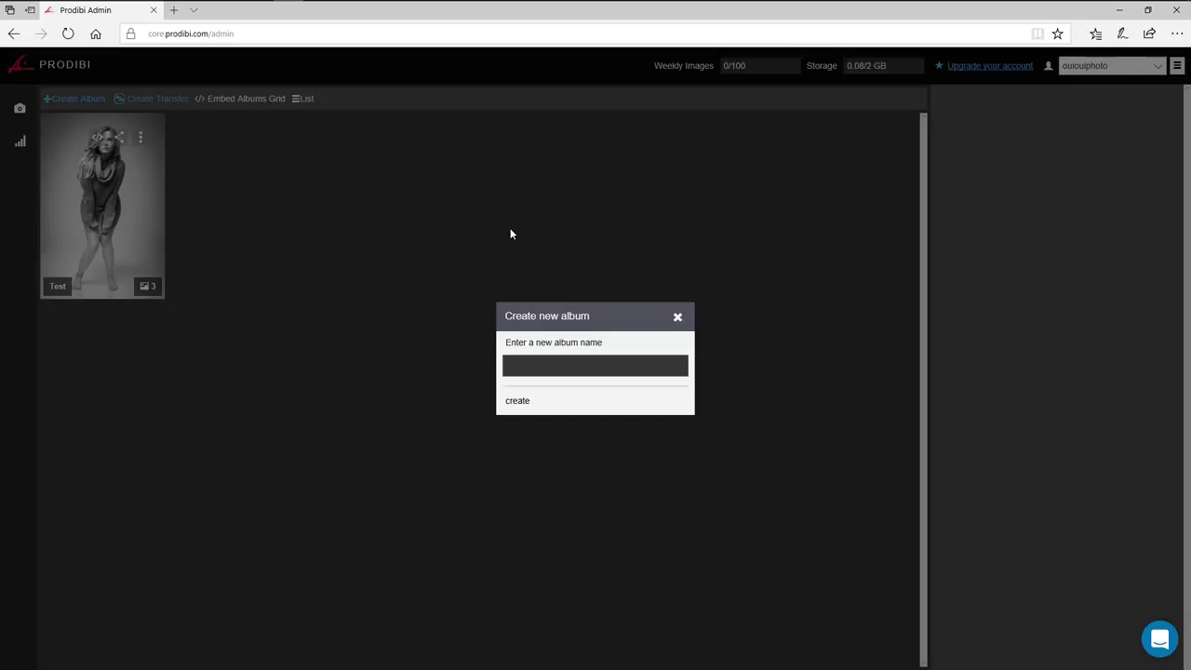
{"action": "type", "text": "Pour la vidé"}
{"action": "type", "text": "o de OuiOu"}
{"action": "type", "text": "iPhoto"}
{"action": "left_click", "coordinate": [519, 400]}
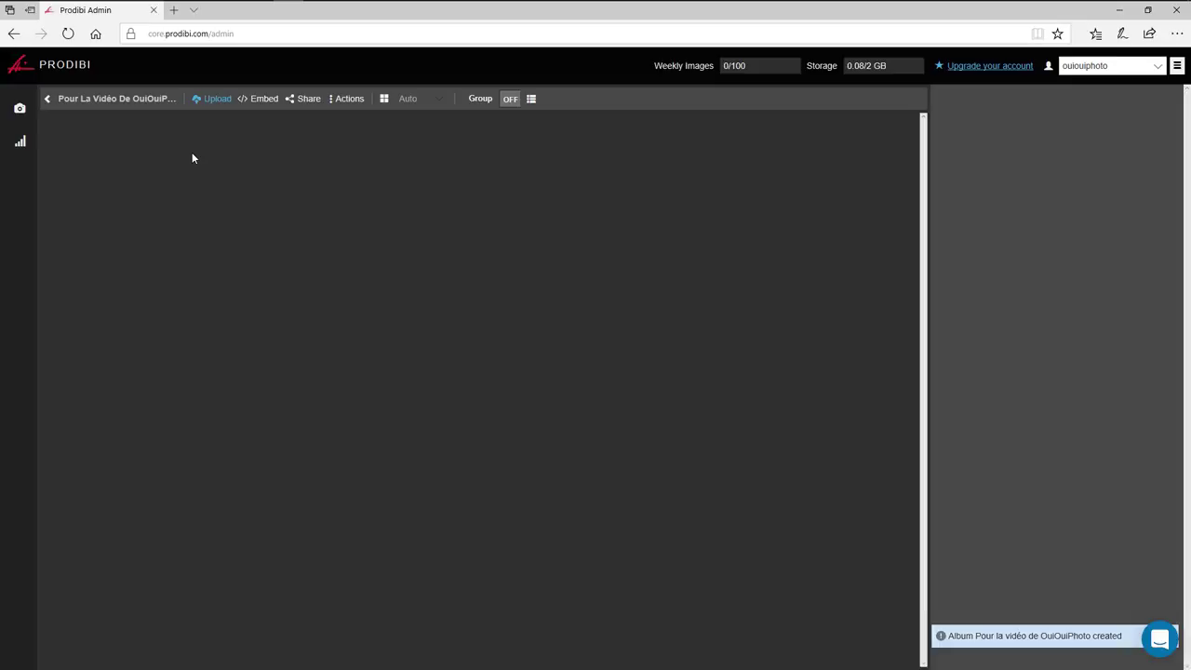
Upload the Photo file into the new album.
{"action": "left_click", "coordinate": [212, 98]}
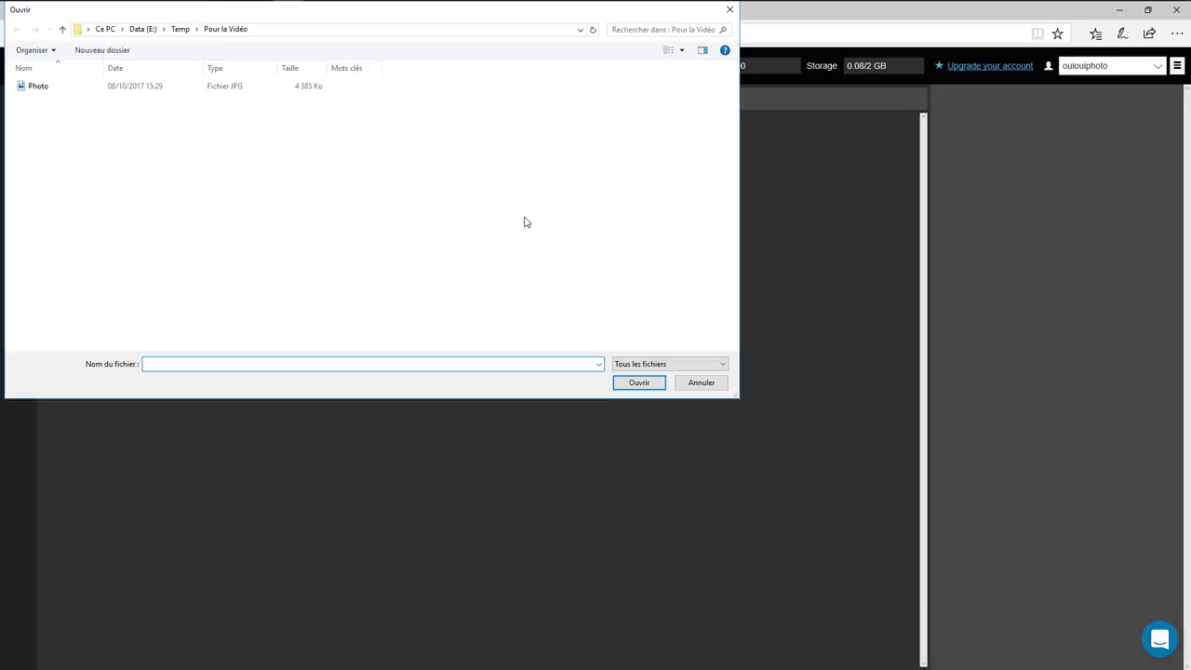
{"action": "left_click", "coordinate": [40, 87]}
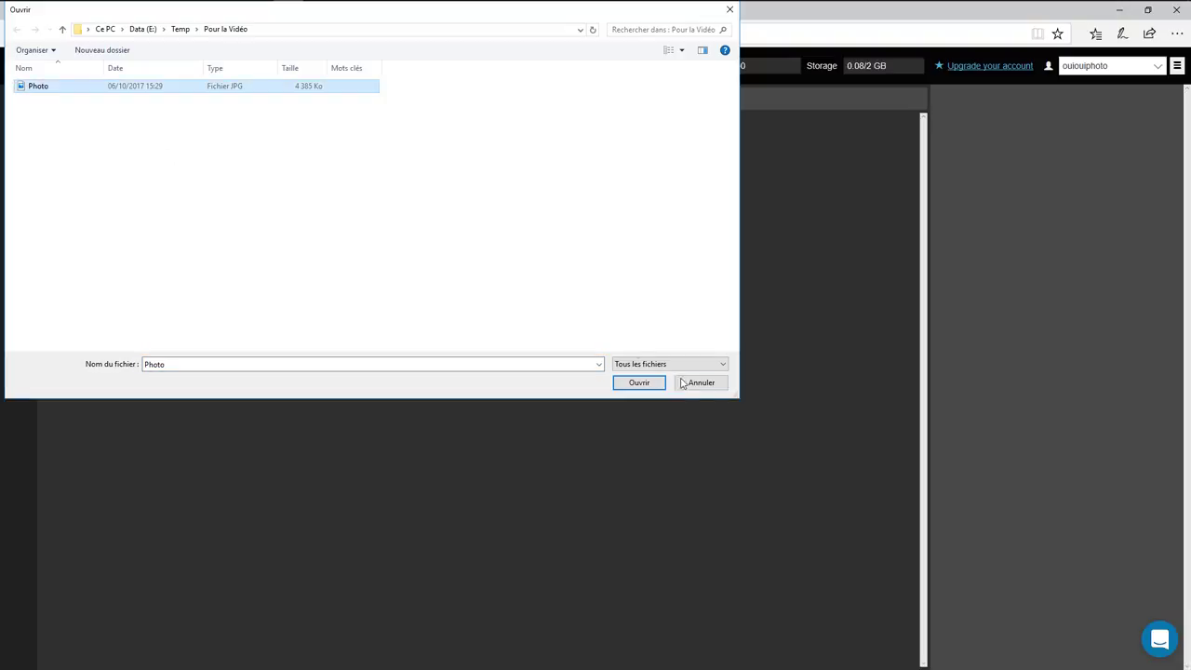
{"action": "left_click", "coordinate": [638, 383]}
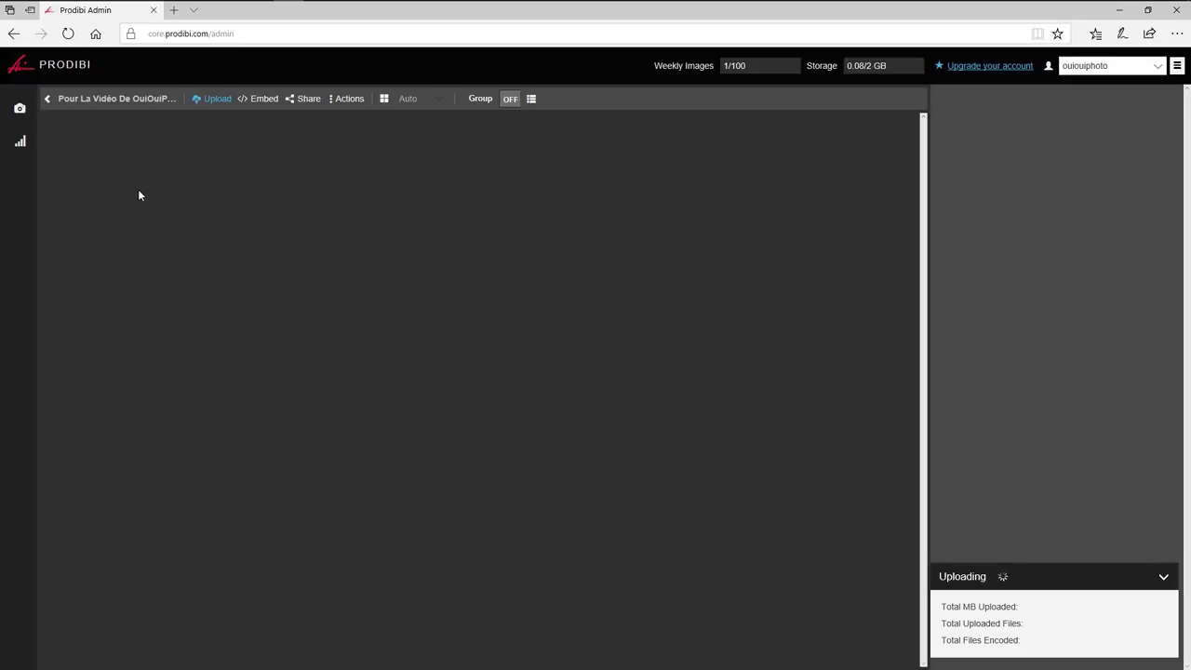
Go back to the Test album and bring up Photo.jpg's embed code.
{"action": "left_click", "coordinate": [46, 109]}
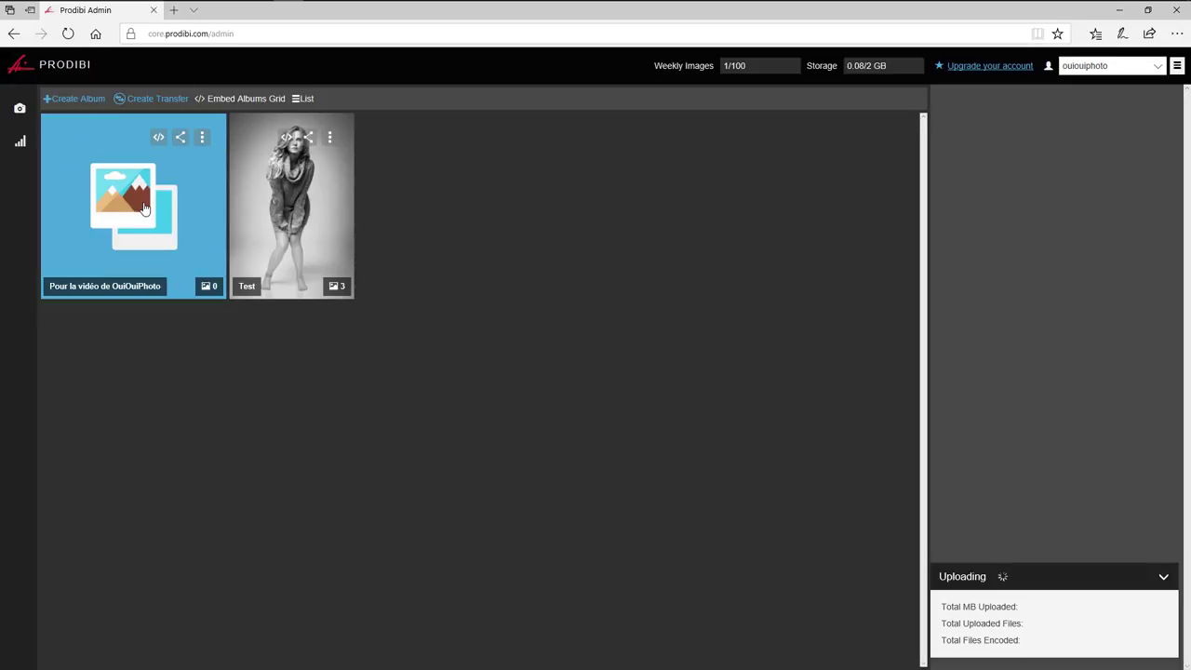
{"action": "left_click", "coordinate": [305, 217]}
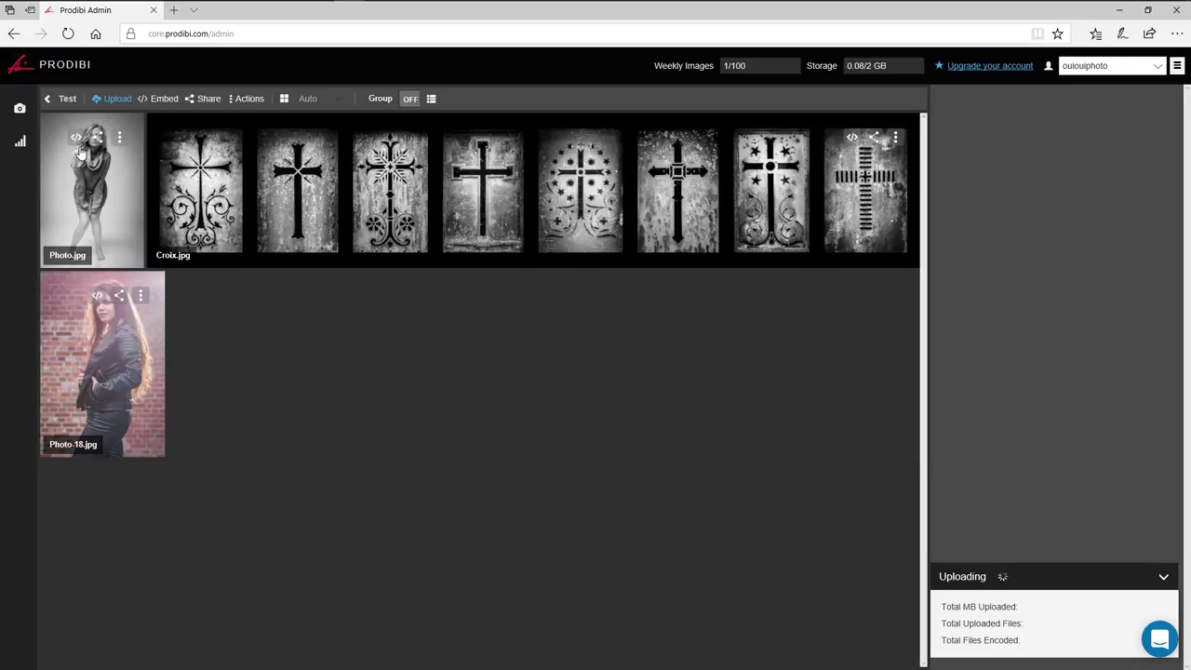
{"action": "left_click", "coordinate": [77, 141]}
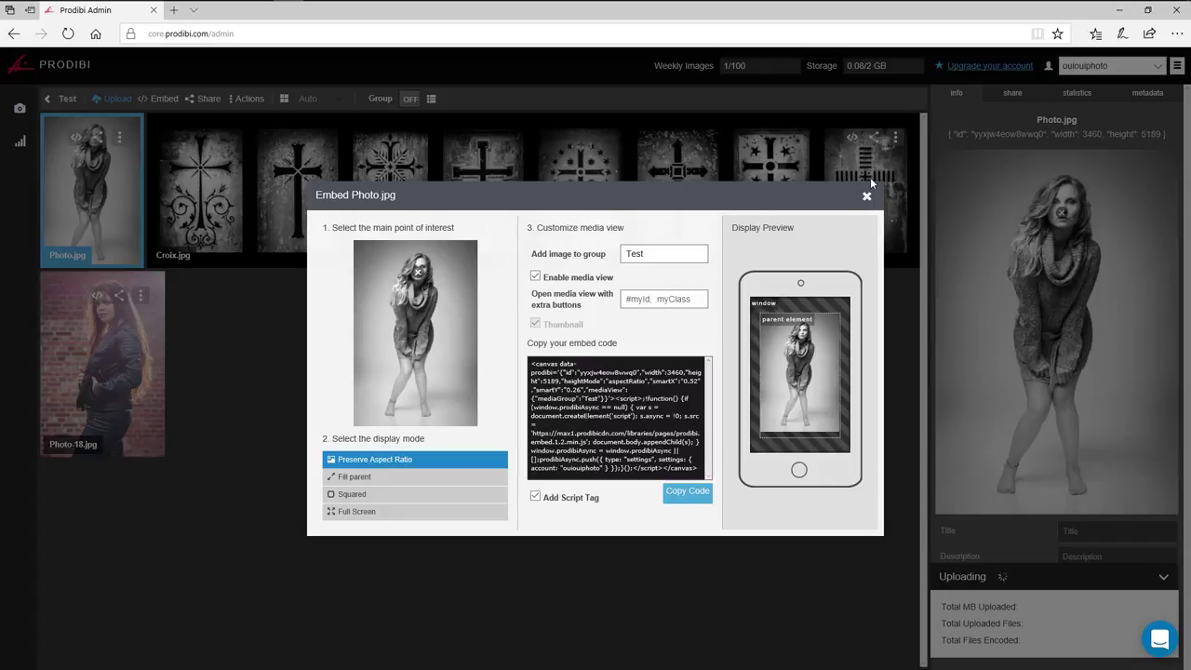
Close the embed window and select Photo.jpg's full share link.
{"action": "left_click", "coordinate": [866, 195]}
{"action": "left_click", "coordinate": [97, 138]}
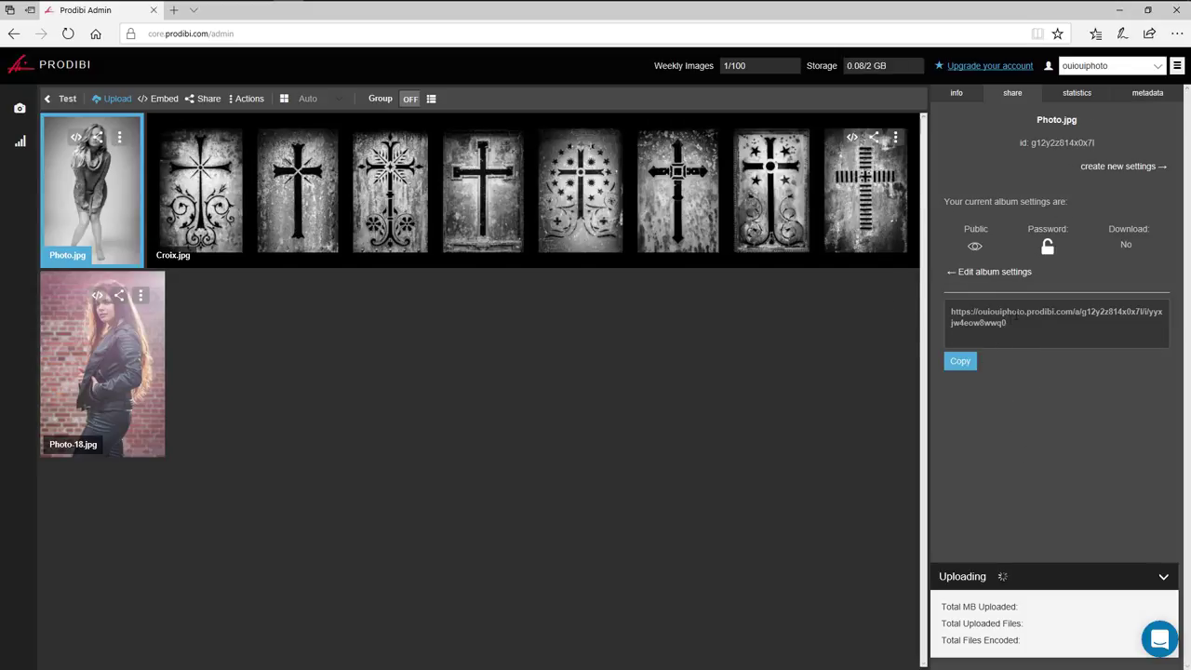
{"action": "triple_click", "coordinate": [1021, 324]}
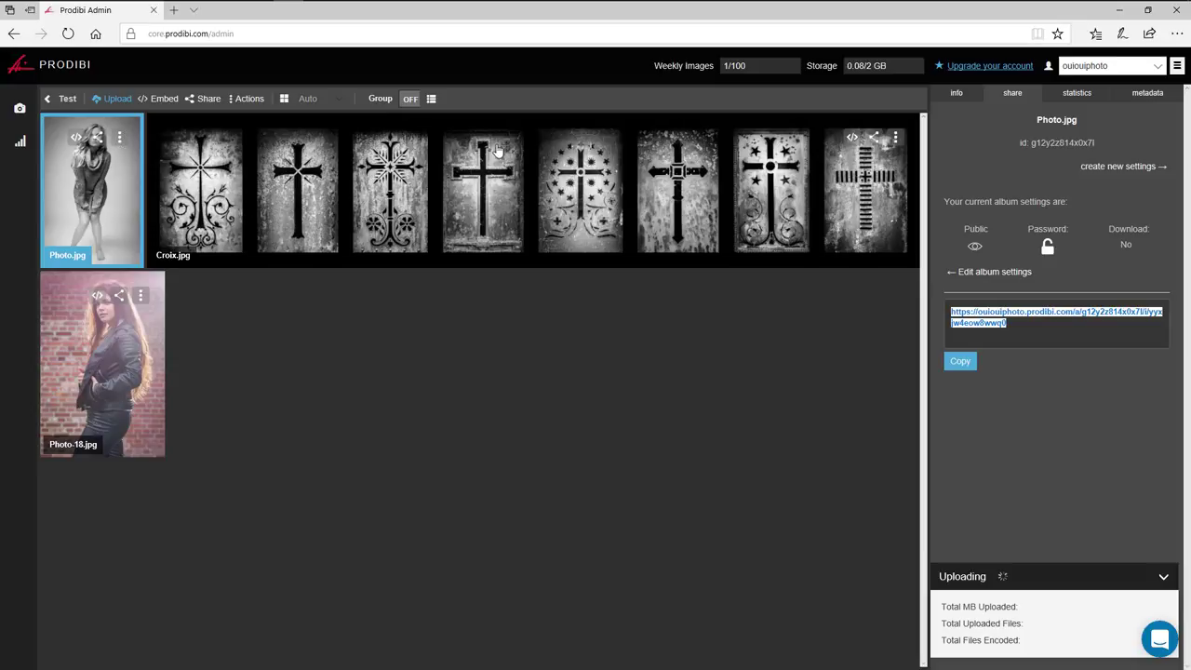
Review Photo.jpg's statistics, metadata, details and sharing tabs, then reopen its embed settings.
{"action": "left_click", "coordinate": [1074, 97]}
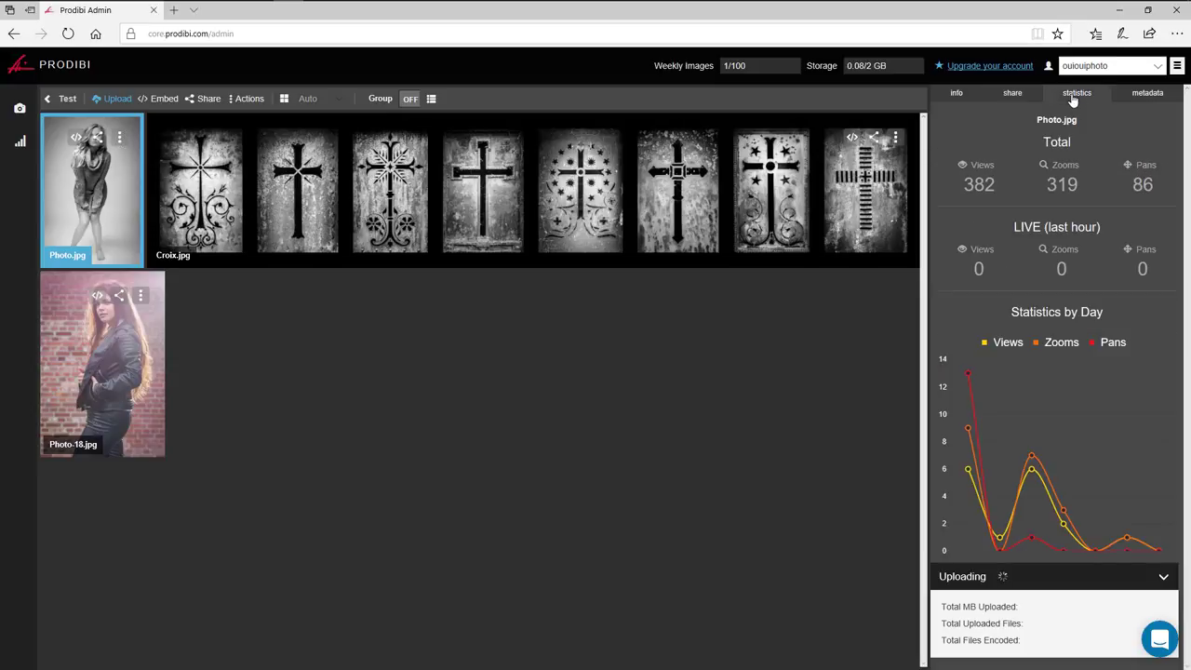
{"action": "left_click", "coordinate": [1144, 97]}
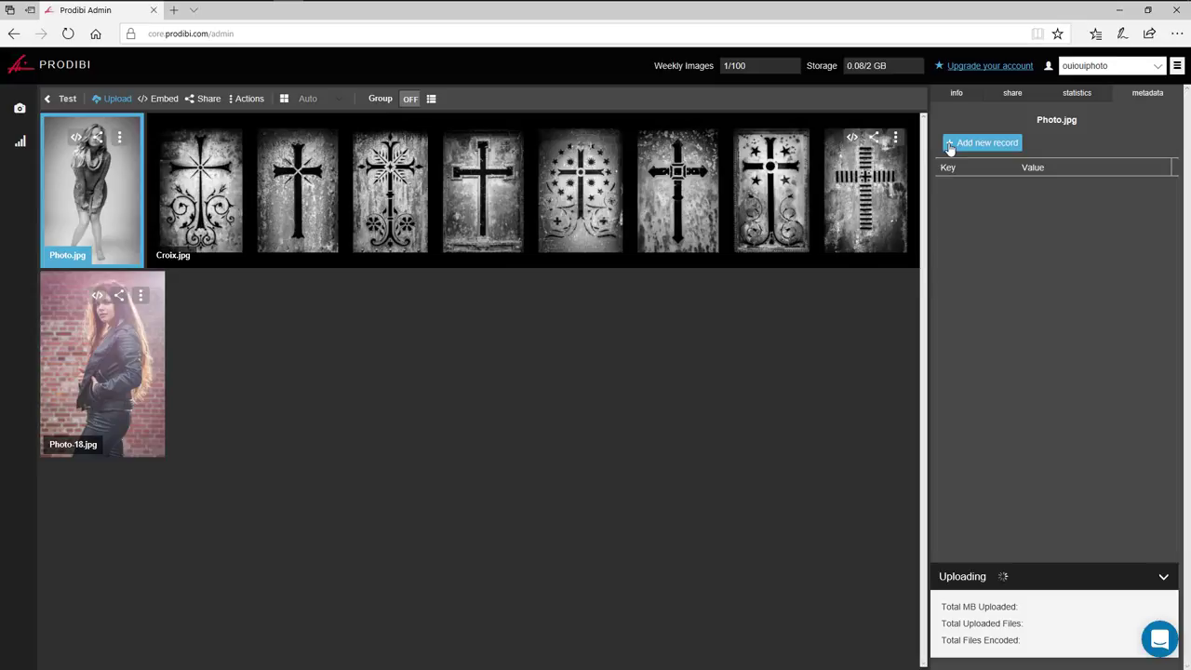
{"action": "left_click", "coordinate": [959, 94]}
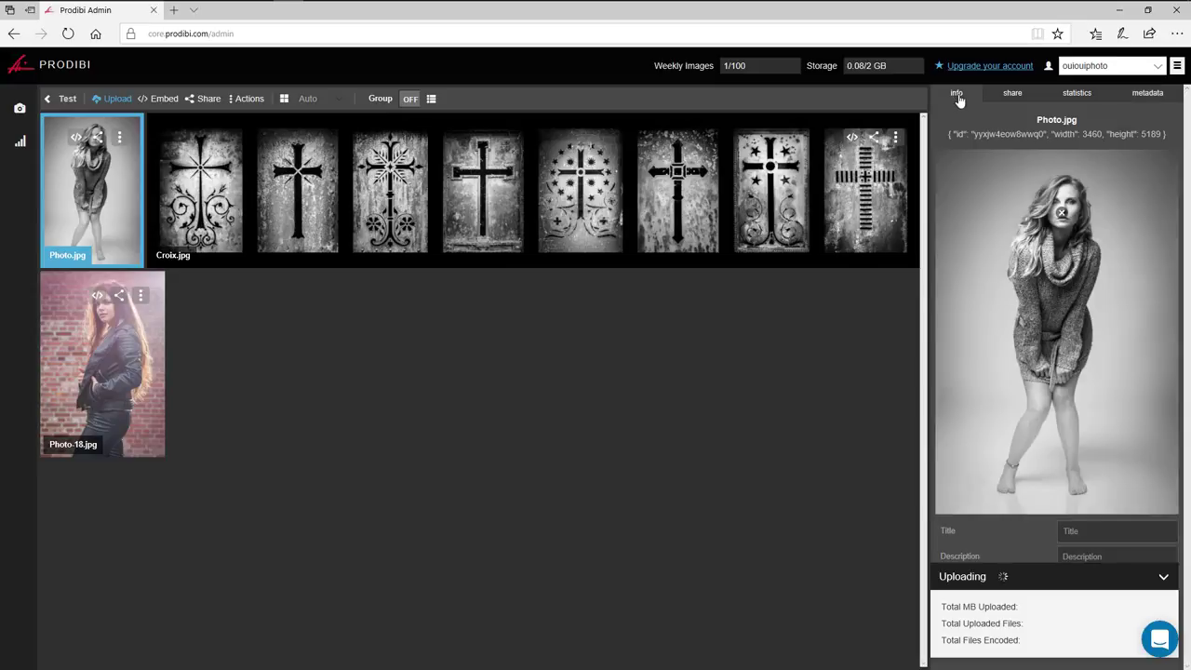
{"action": "left_click", "coordinate": [1008, 94]}
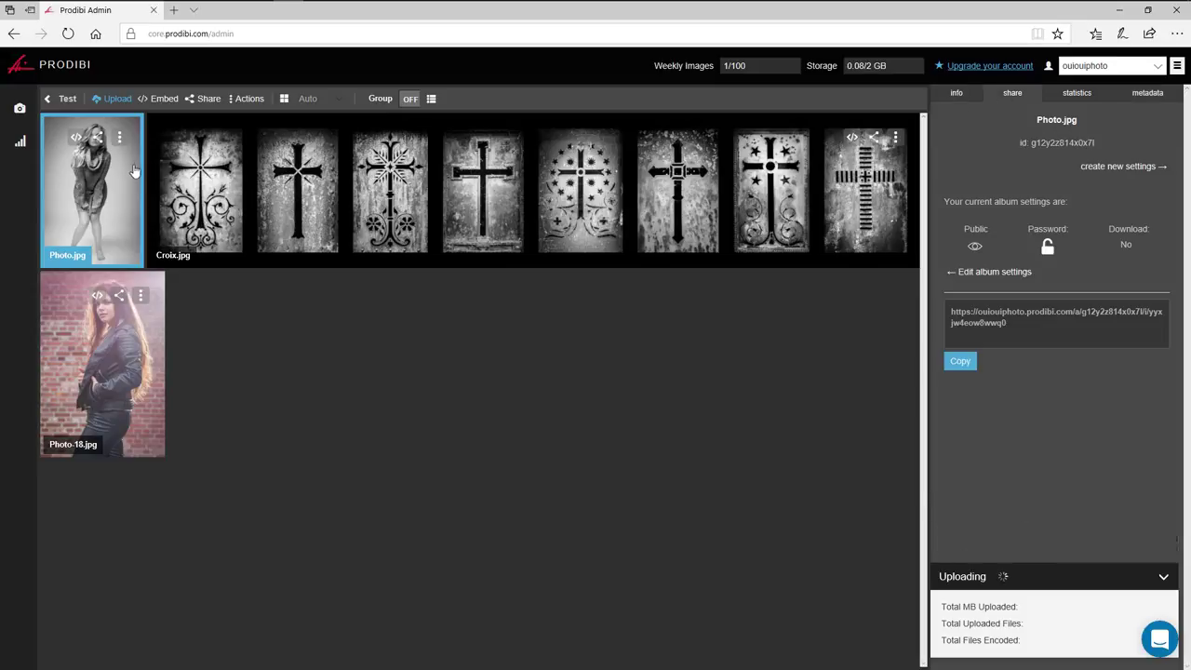
{"action": "left_click", "coordinate": [77, 138]}
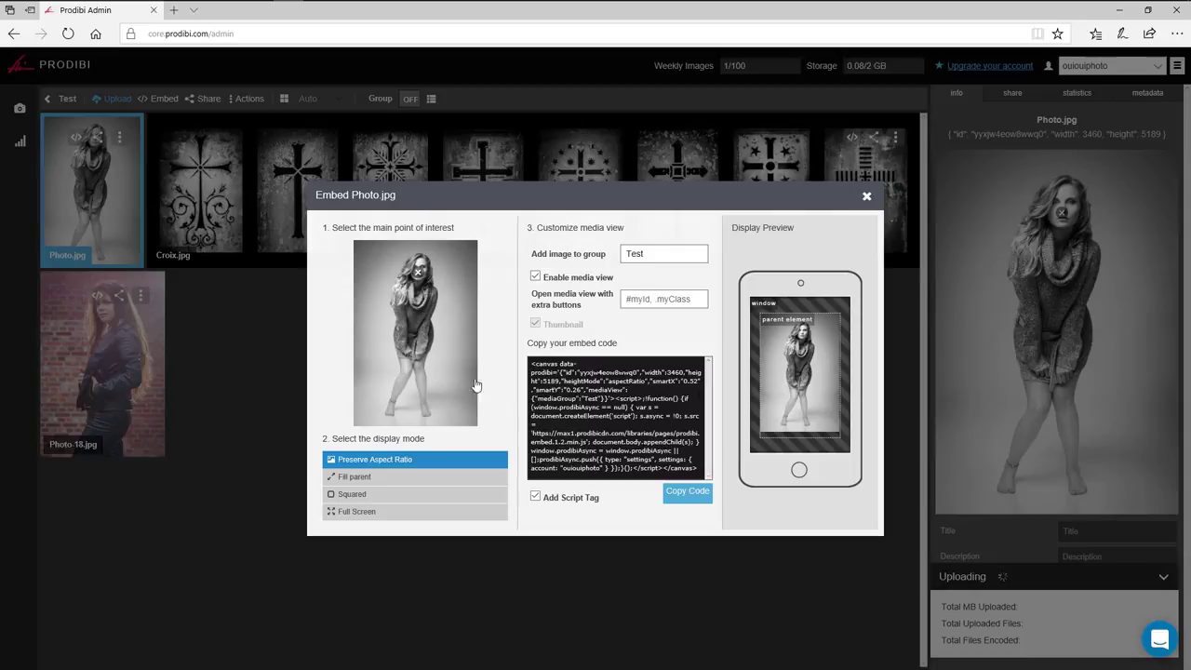
Try Photo.jpg's Fill parent, Squared and Full Screen embed display modes.
{"action": "left_click", "coordinate": [347, 479]}
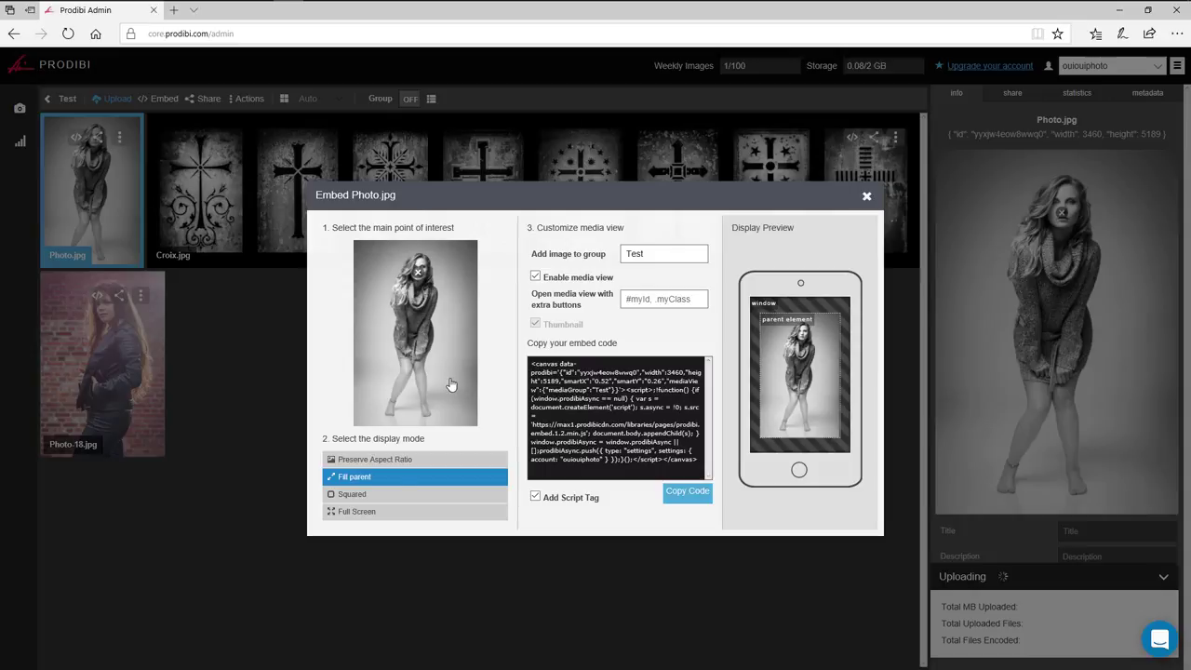
{"action": "left_click", "coordinate": [353, 497]}
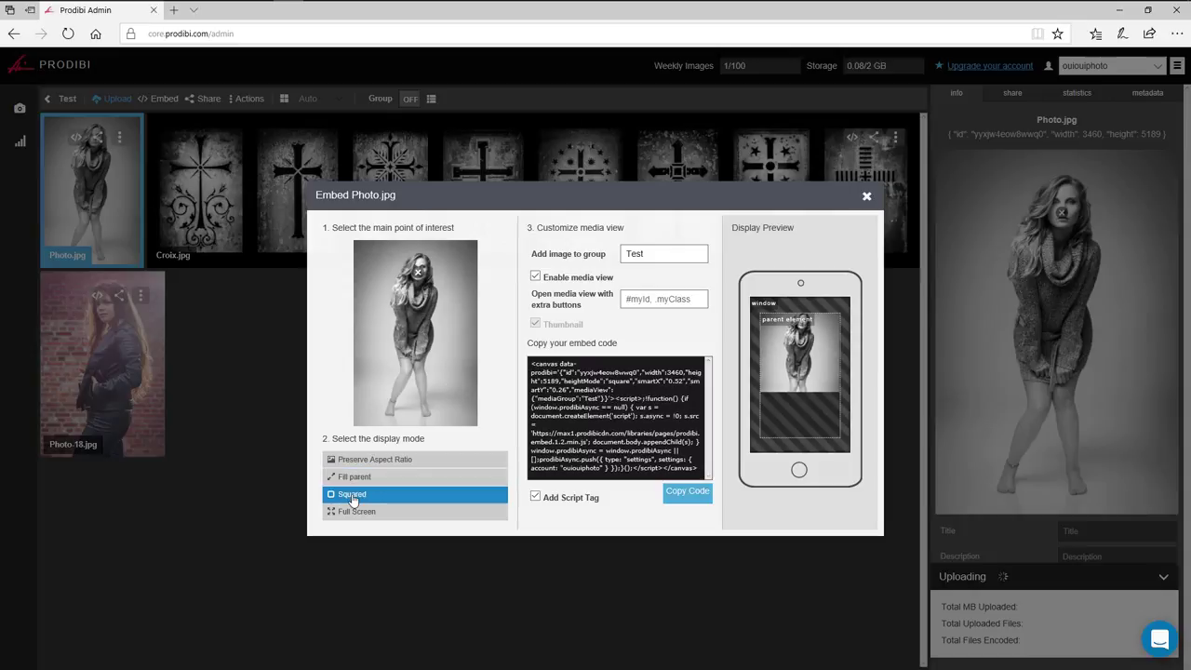
{"action": "left_click", "coordinate": [367, 513]}
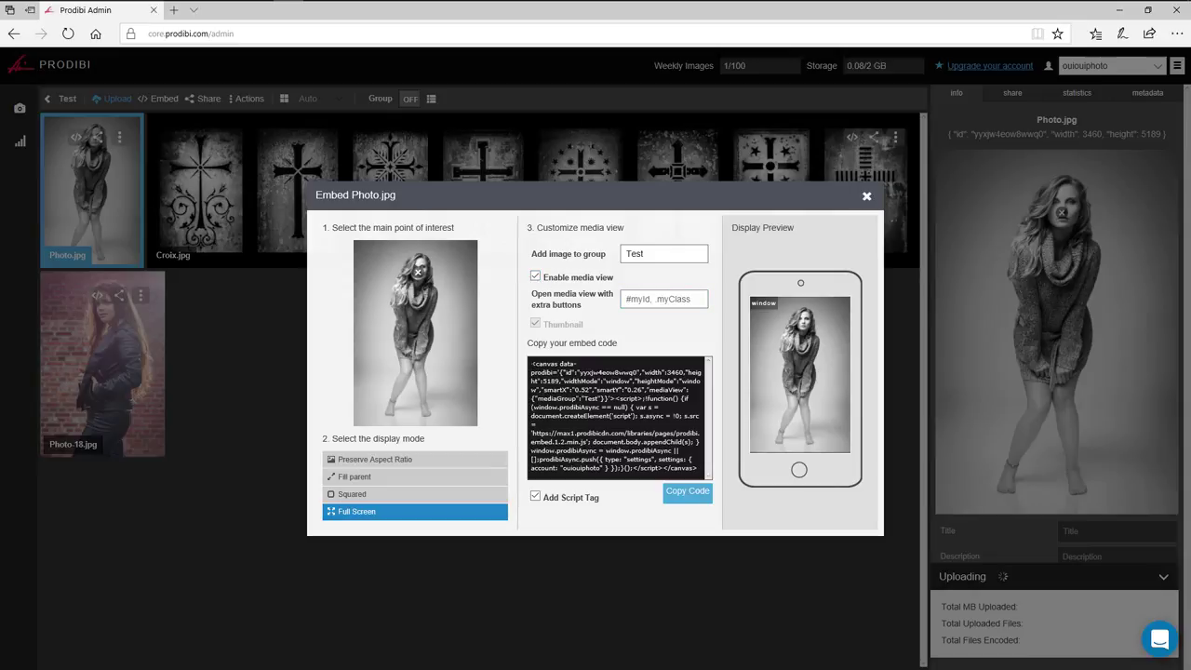
Select the embed code, toggle Add Script Tag off and back on, and close the dialog.
{"action": "left_click_drag", "start_coordinate": [531, 363], "coordinate": [700, 472]}
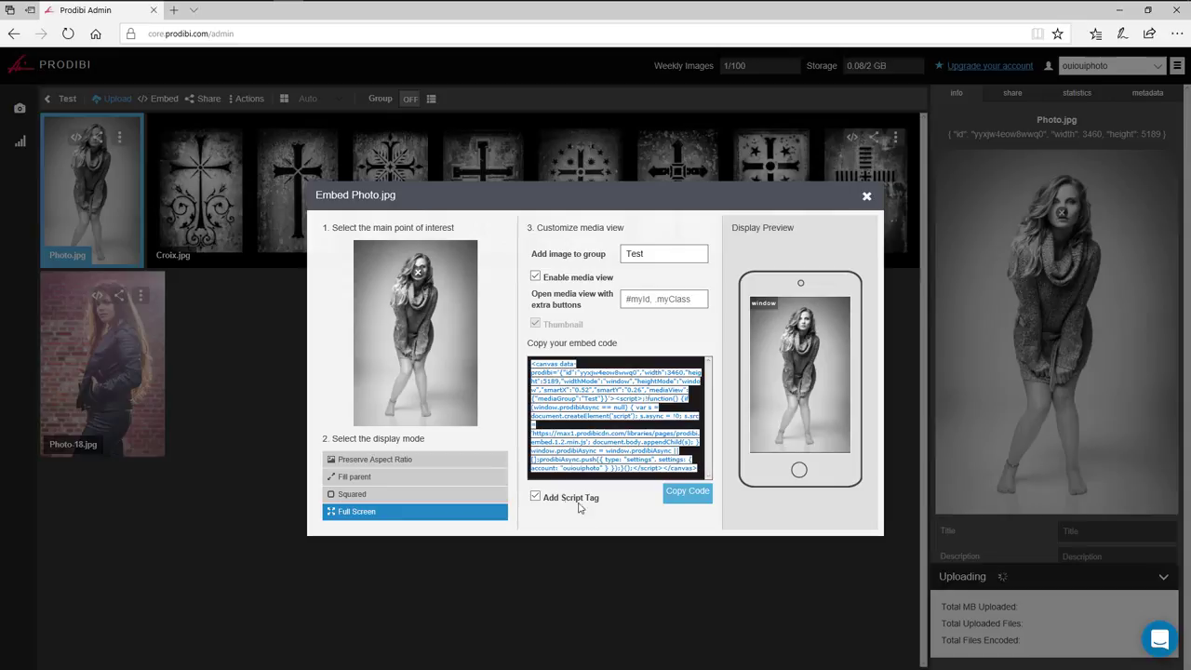
{"action": "left_click", "coordinate": [535, 497]}
{"action": "left_click", "coordinate": [535, 496]}
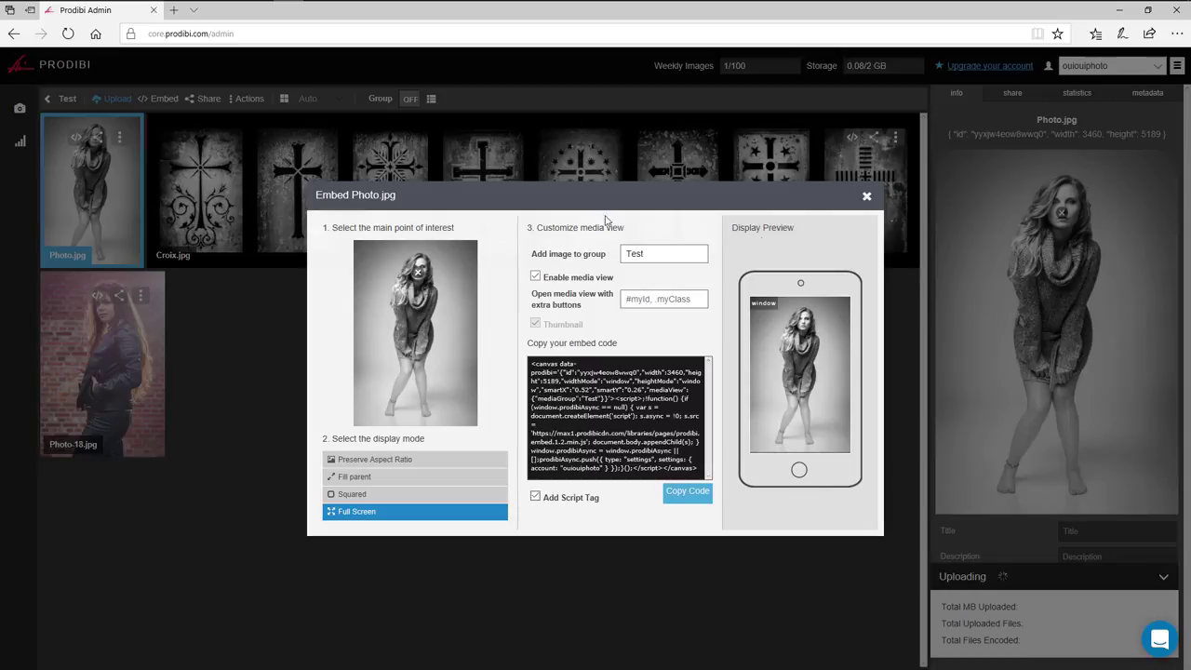
{"action": "left_click", "coordinate": [865, 197]}
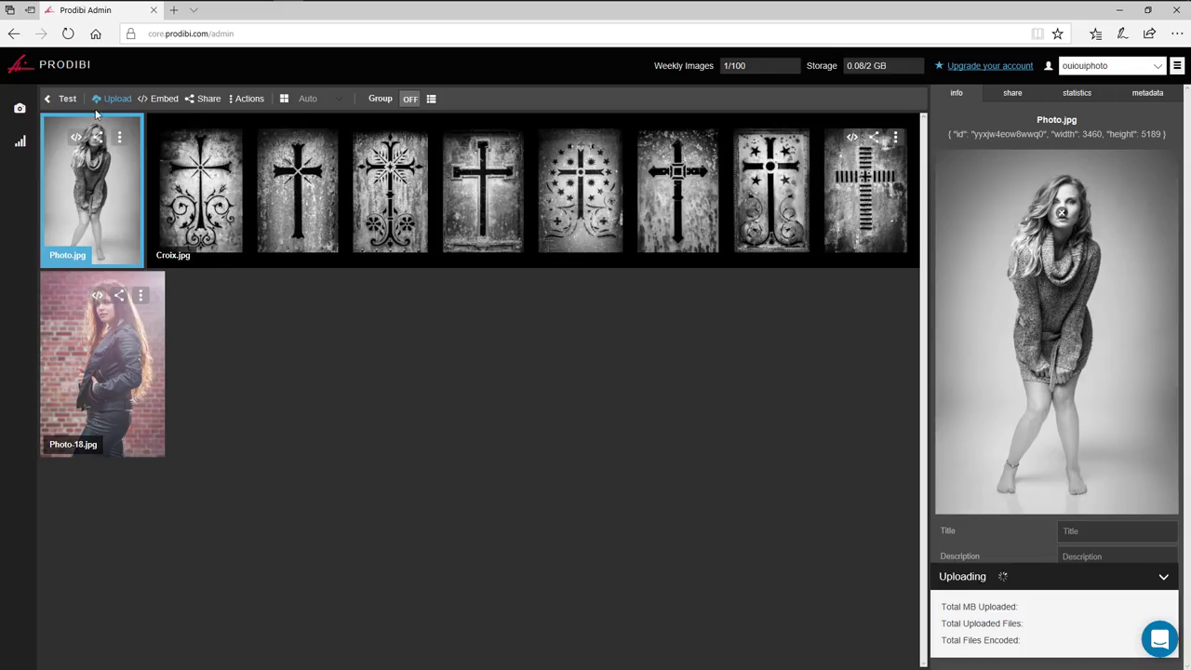
Go back to the albums, reopen Test, and open then close Photo.jpg's embed settings.
{"action": "left_click", "coordinate": [47, 100]}
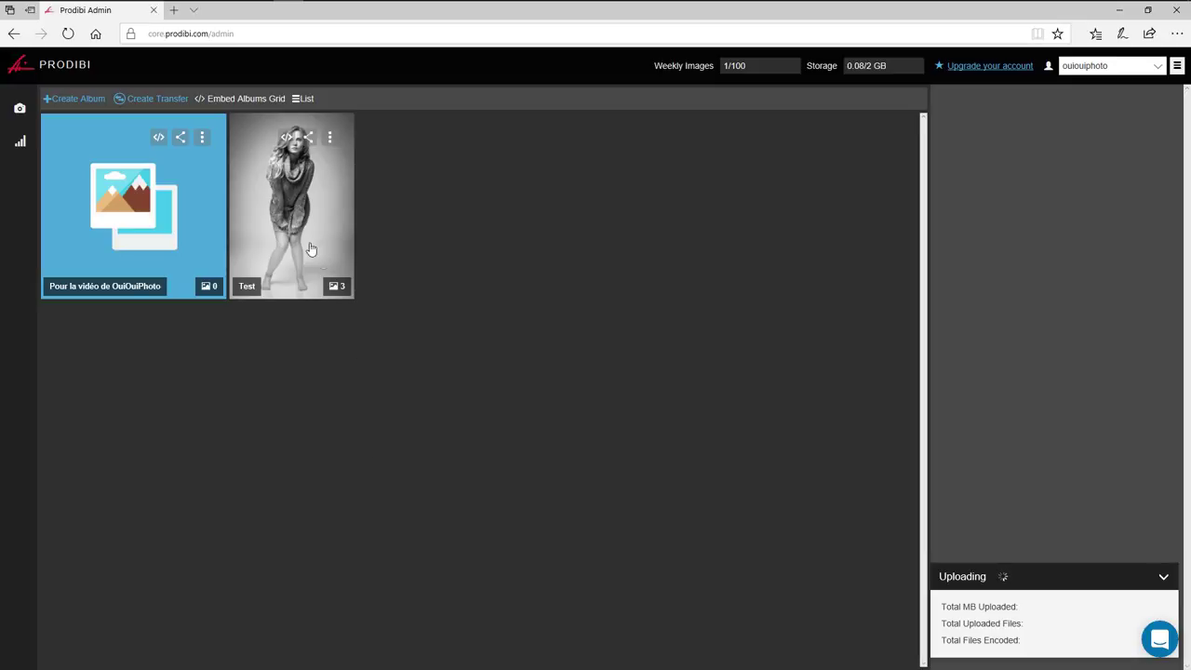
{"action": "left_click", "coordinate": [300, 205]}
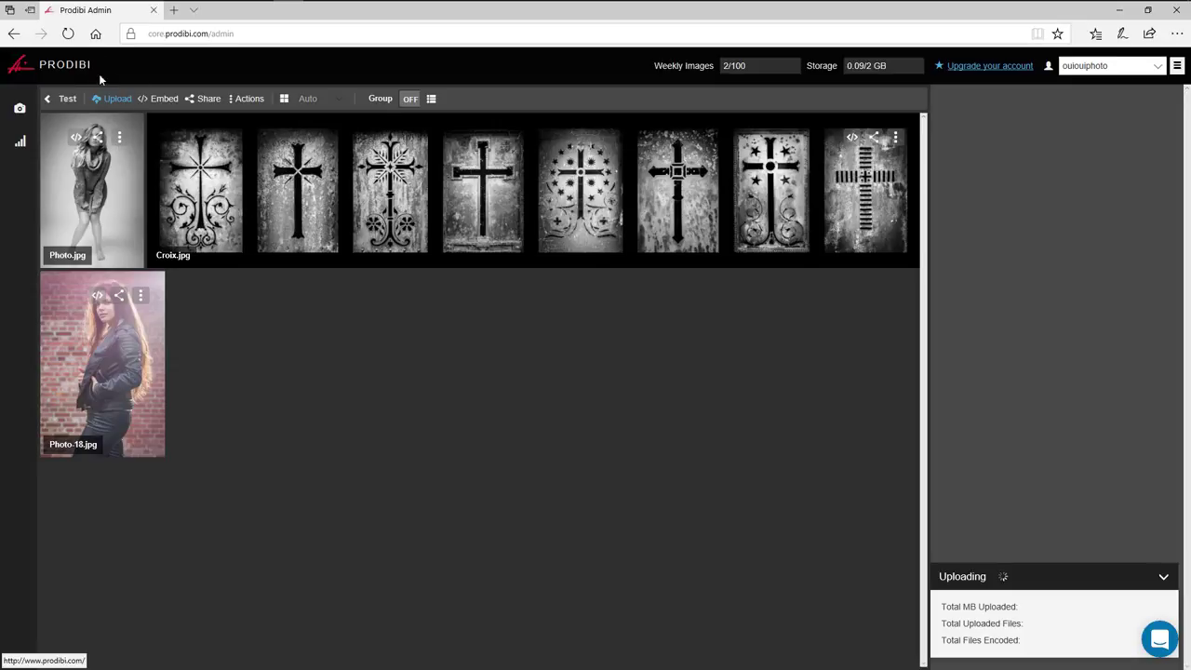
{"action": "left_click", "coordinate": [76, 137]}
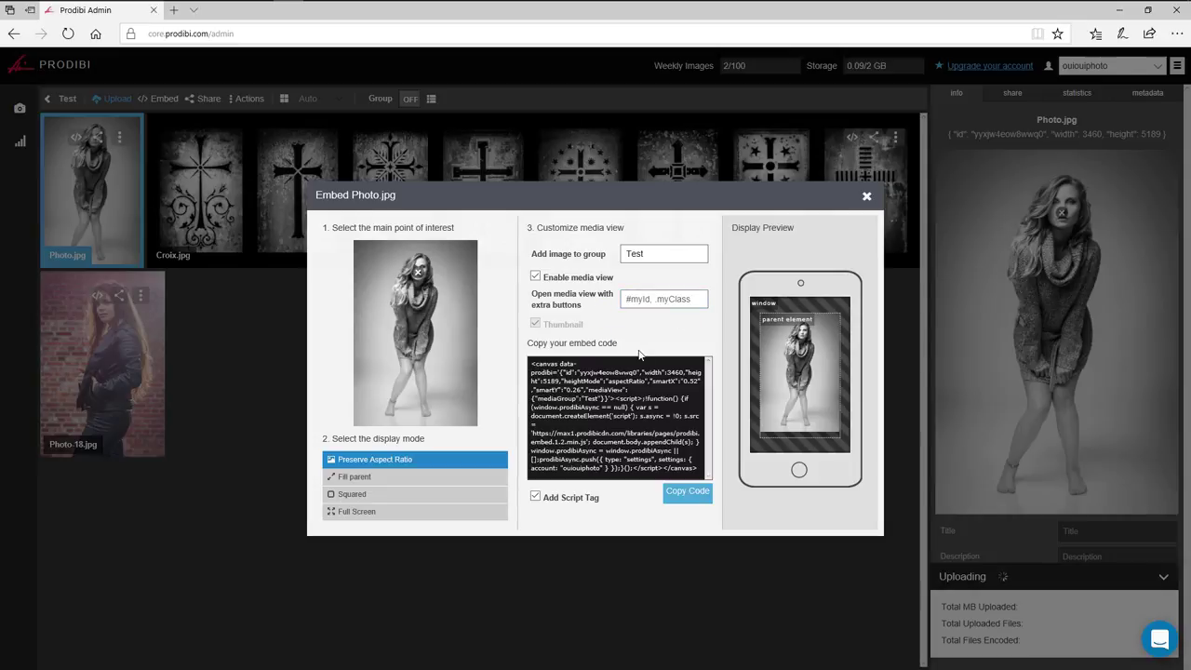
{"action": "left_click", "coordinate": [866, 199]}
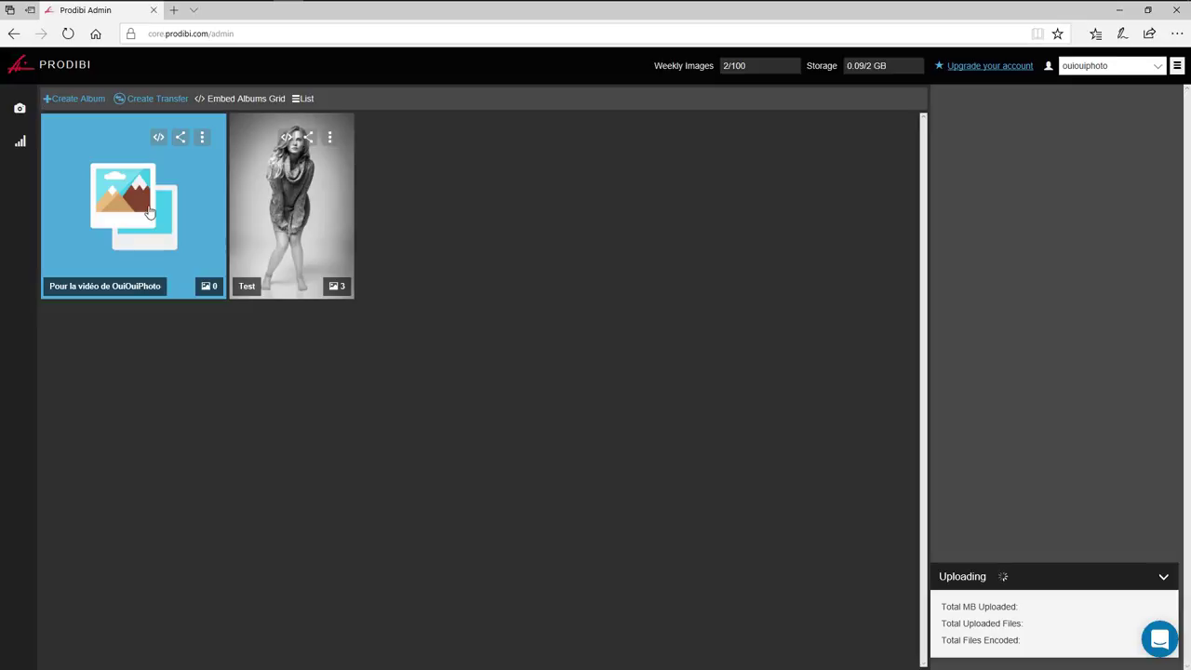
Open Pour la vidéo de OuiOuiPhoto, refresh it from the album list, and select its new Photo.jpg.
{"action": "left_click", "coordinate": [149, 213]}
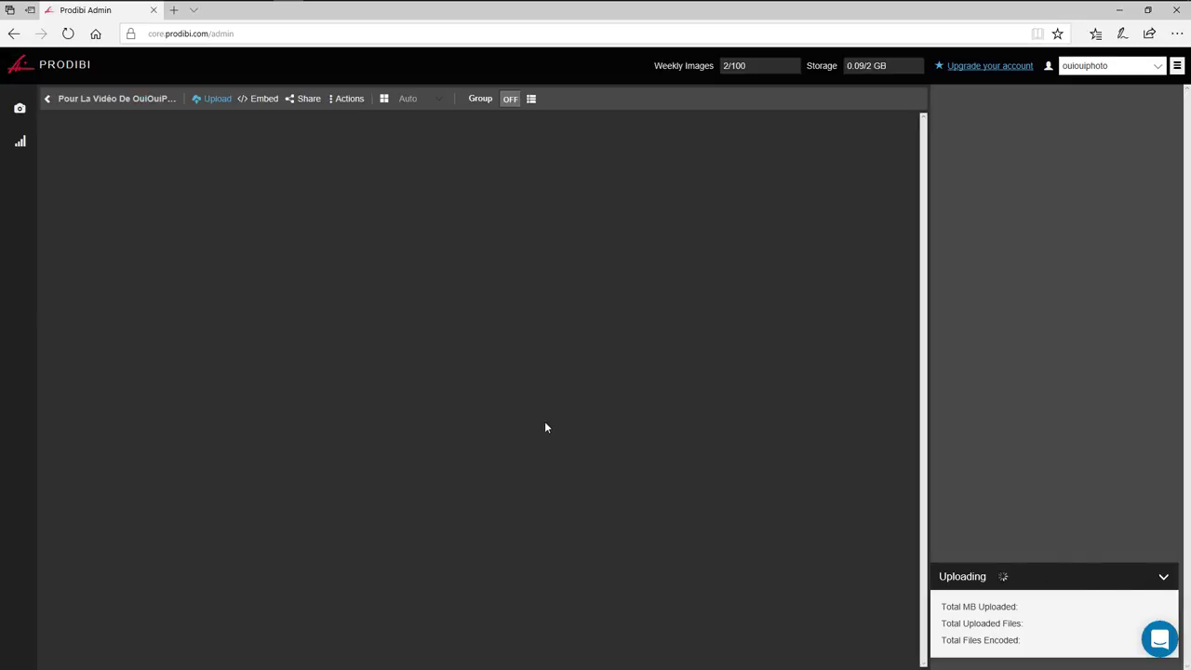
{"action": "left_click", "coordinate": [48, 99]}
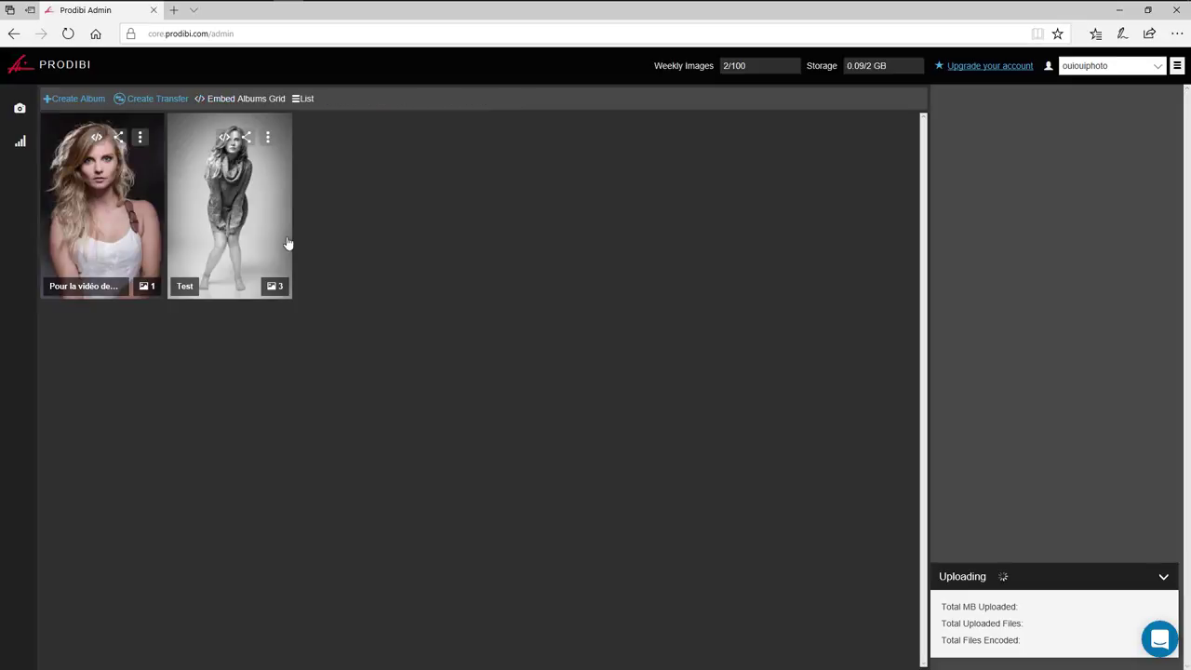
{"action": "left_click", "coordinate": [84, 213]}
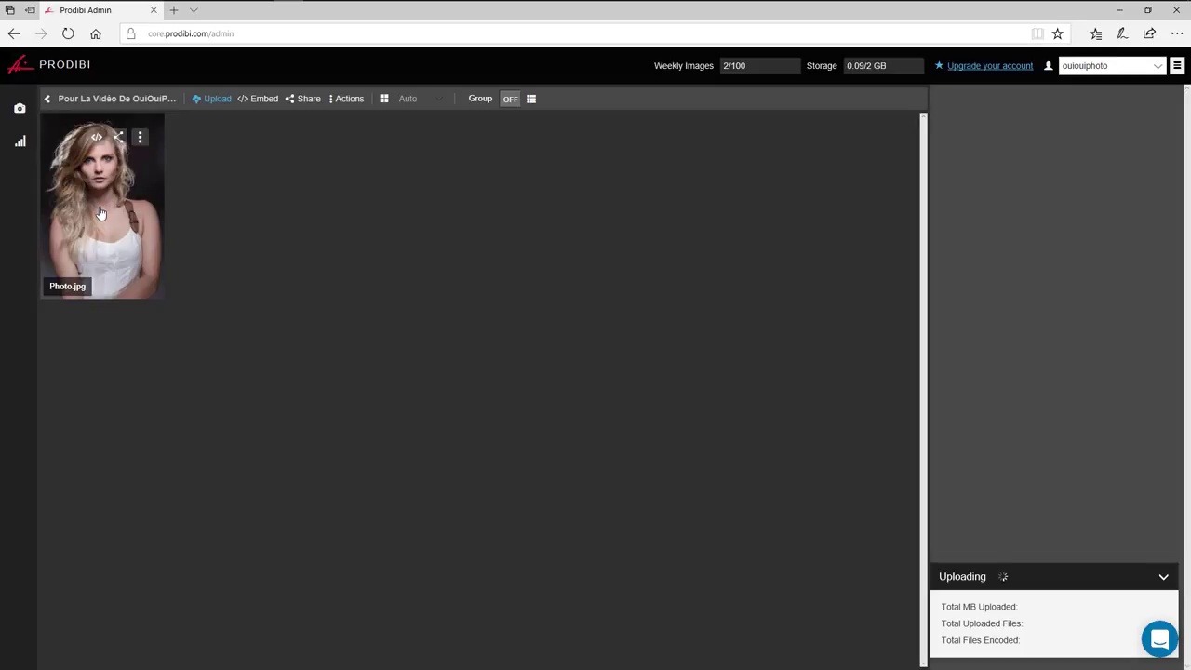
{"action": "left_click", "coordinate": [140, 139]}
{"action": "left_click", "coordinate": [154, 156]}
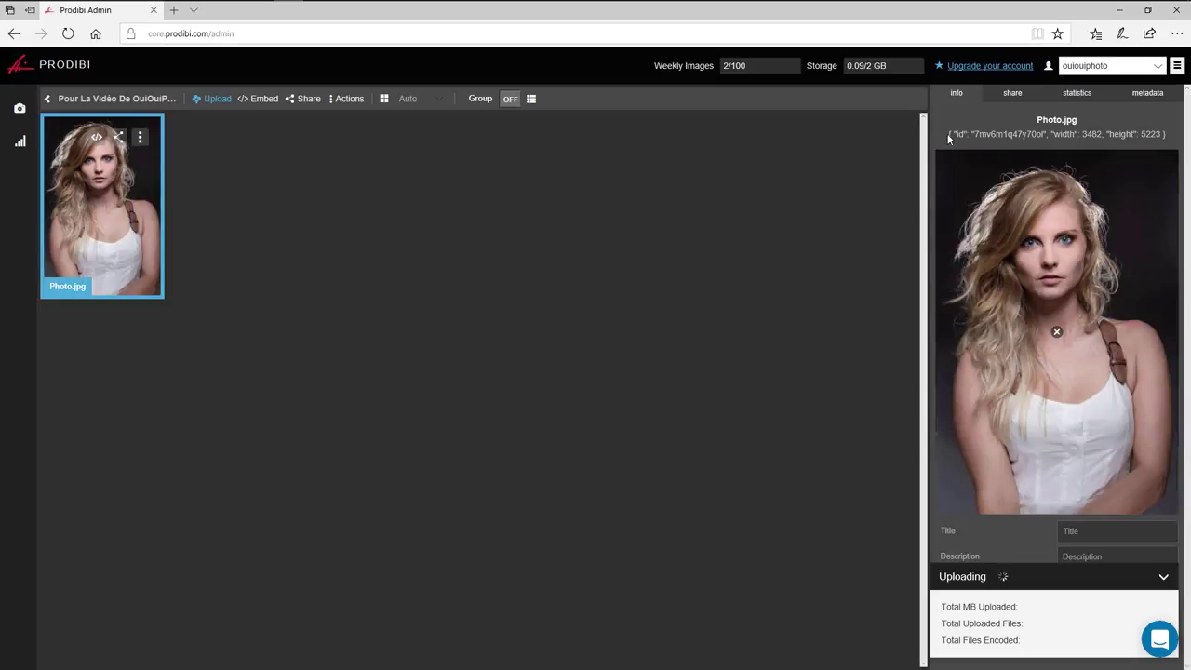
{"action": "left_click_drag", "start_coordinate": [946, 134], "coordinate": [1164, 137]}
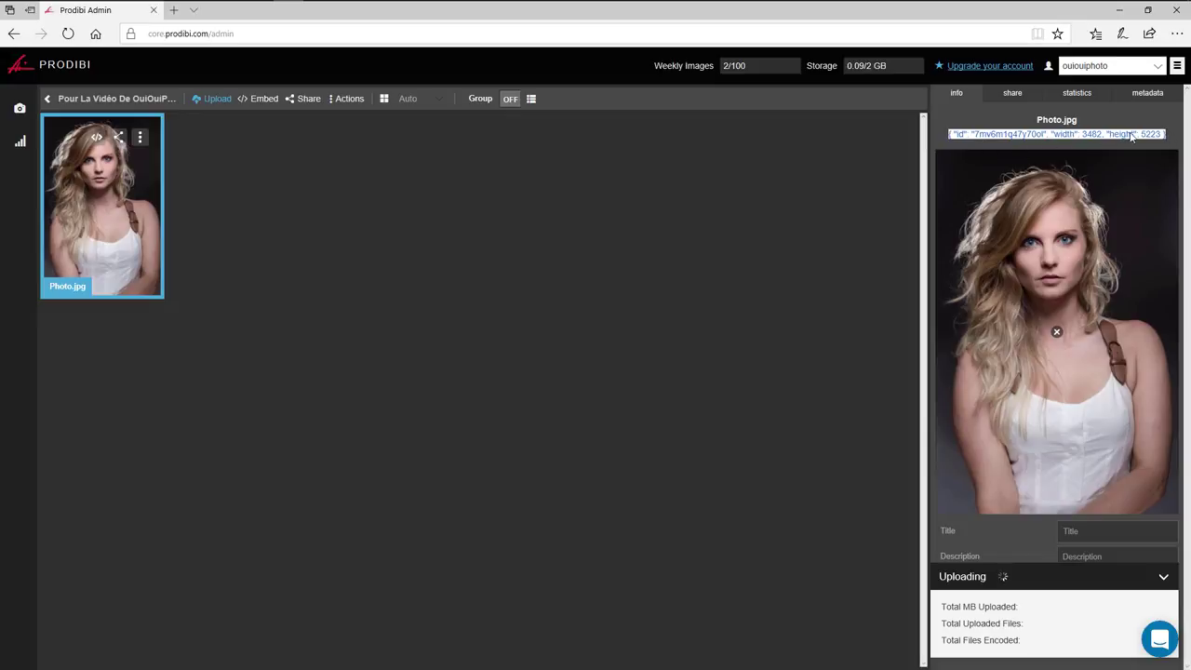
{"action": "left_click", "coordinate": [945, 137]}
{"action": "left_click_drag", "start_coordinate": [945, 135], "coordinate": [1168, 138]}
{"action": "left_click", "coordinate": [232, 253]}
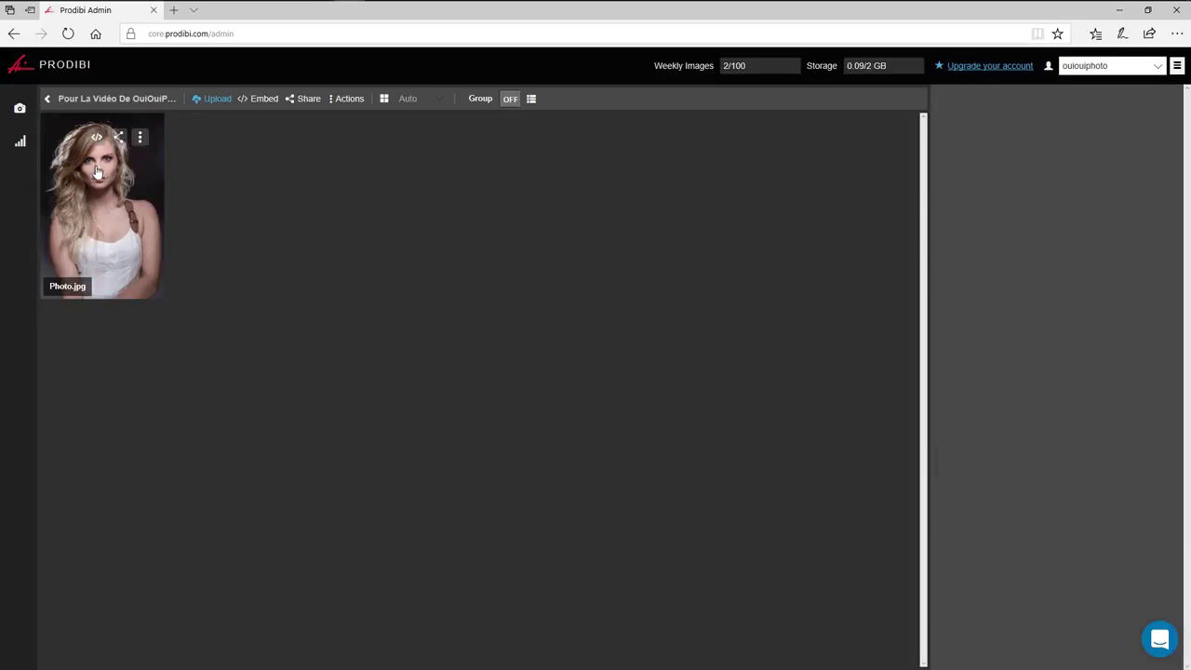
Make the Pour la vidéo de OuiOuiPhoto album public in its sharing settings.
{"action": "left_click", "coordinate": [48, 99]}
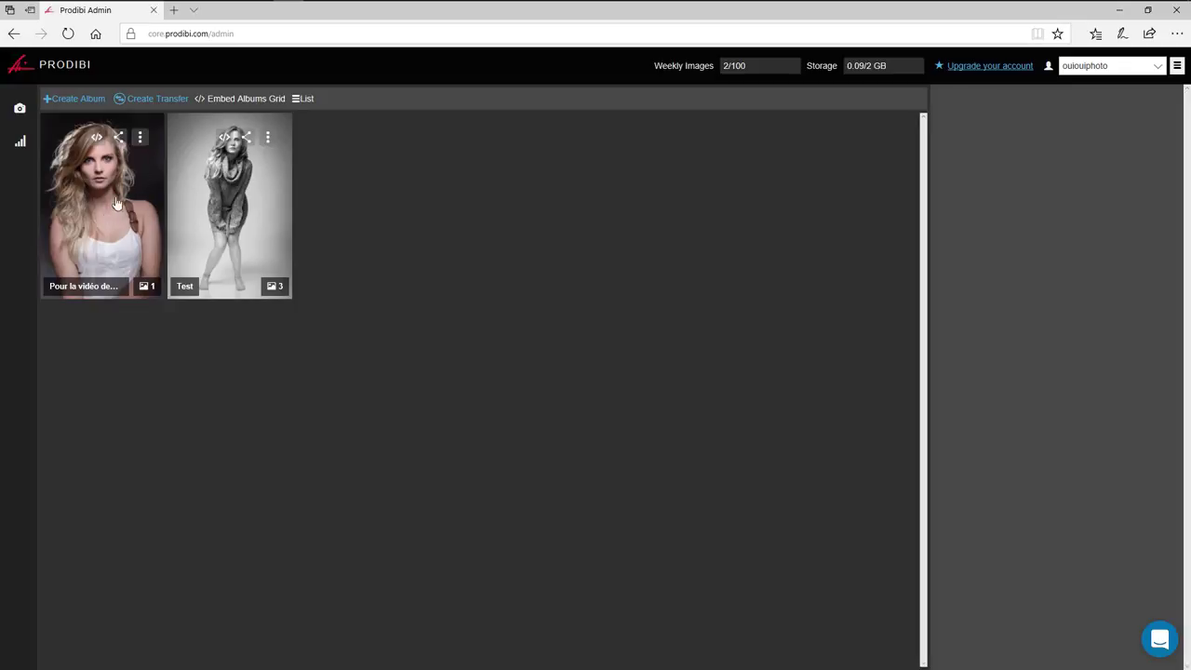
{"action": "left_click", "coordinate": [140, 137]}
{"action": "left_click", "coordinate": [156, 156]}
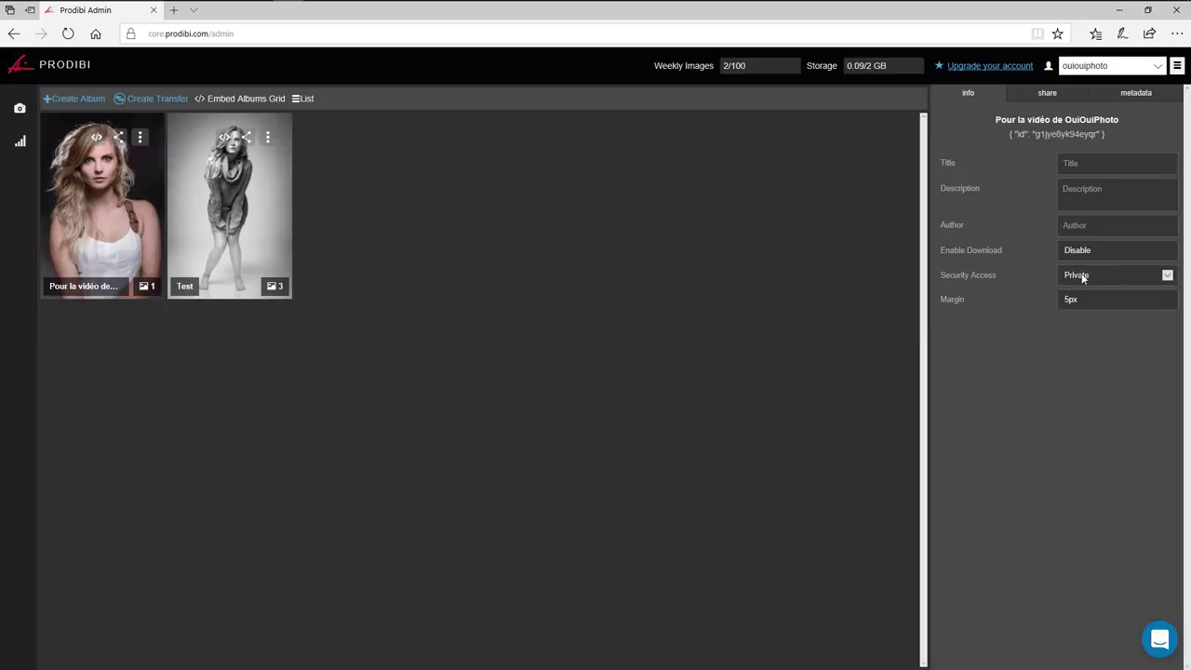
{"action": "left_click", "coordinate": [1046, 94]}
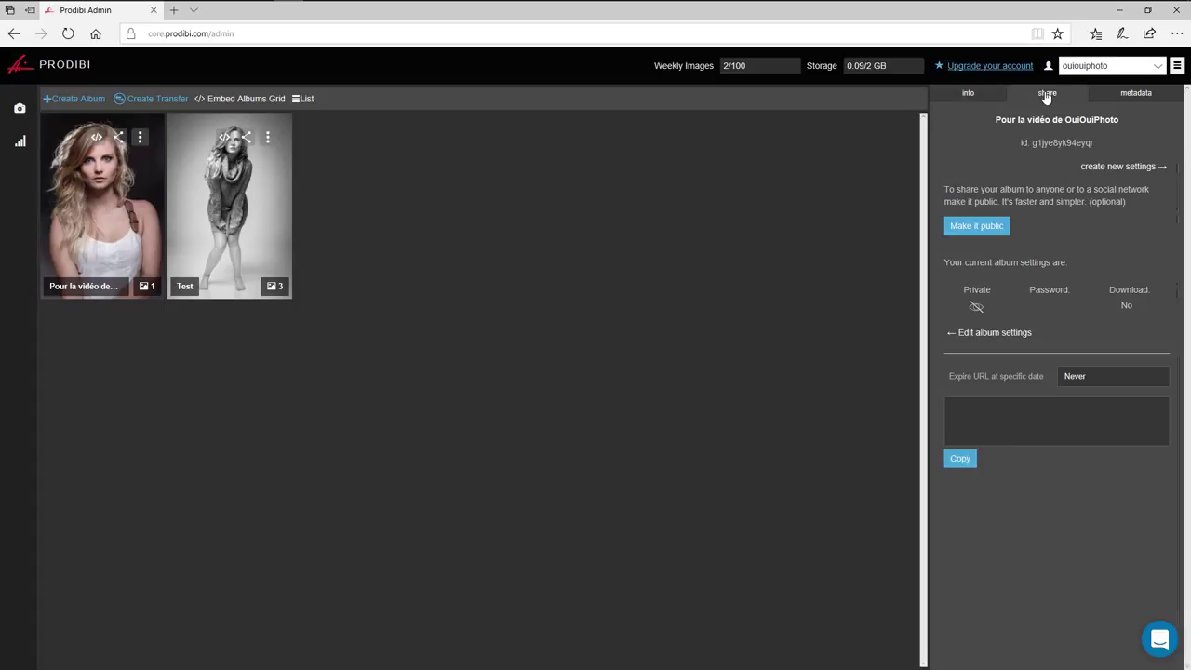
{"action": "left_click", "coordinate": [978, 227]}
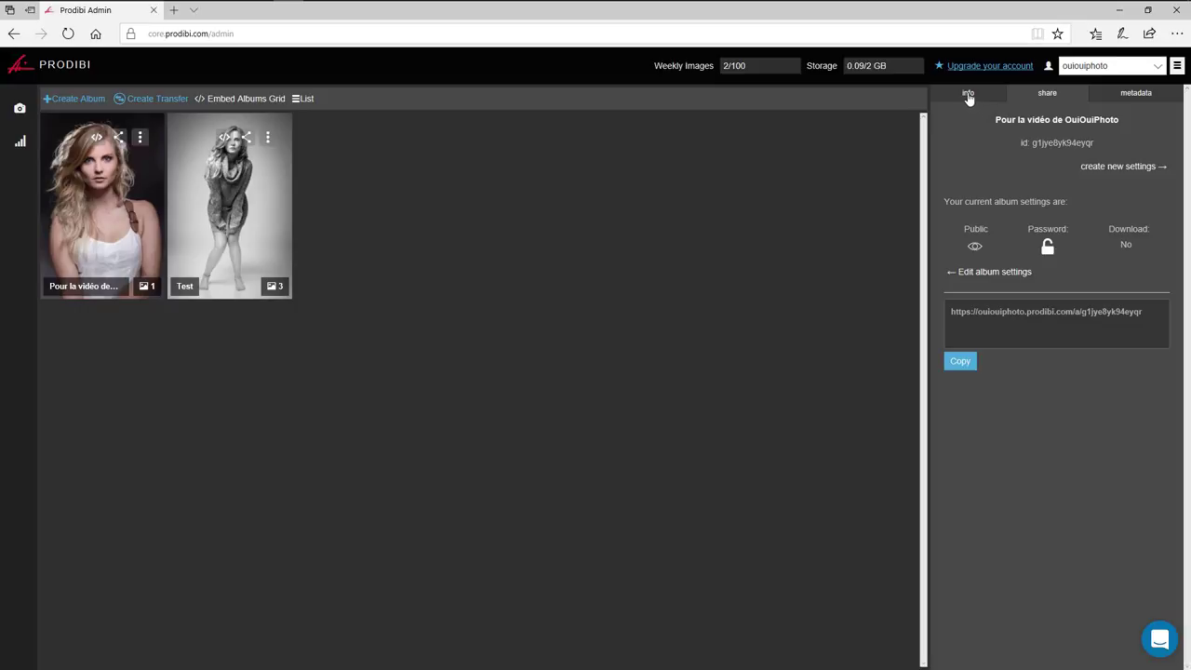
Open the album and select Photo.jpg's id, width and height info line.
{"action": "left_click", "coordinate": [119, 218]}
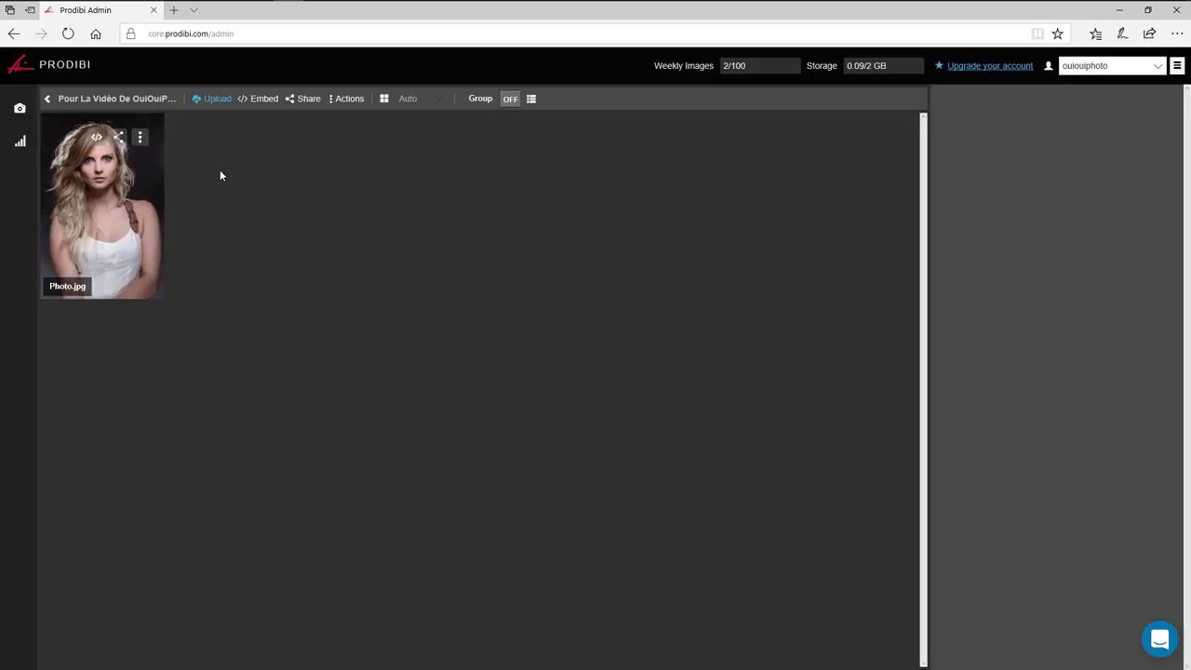
{"action": "left_click", "coordinate": [140, 137]}
{"action": "left_click", "coordinate": [165, 177]}
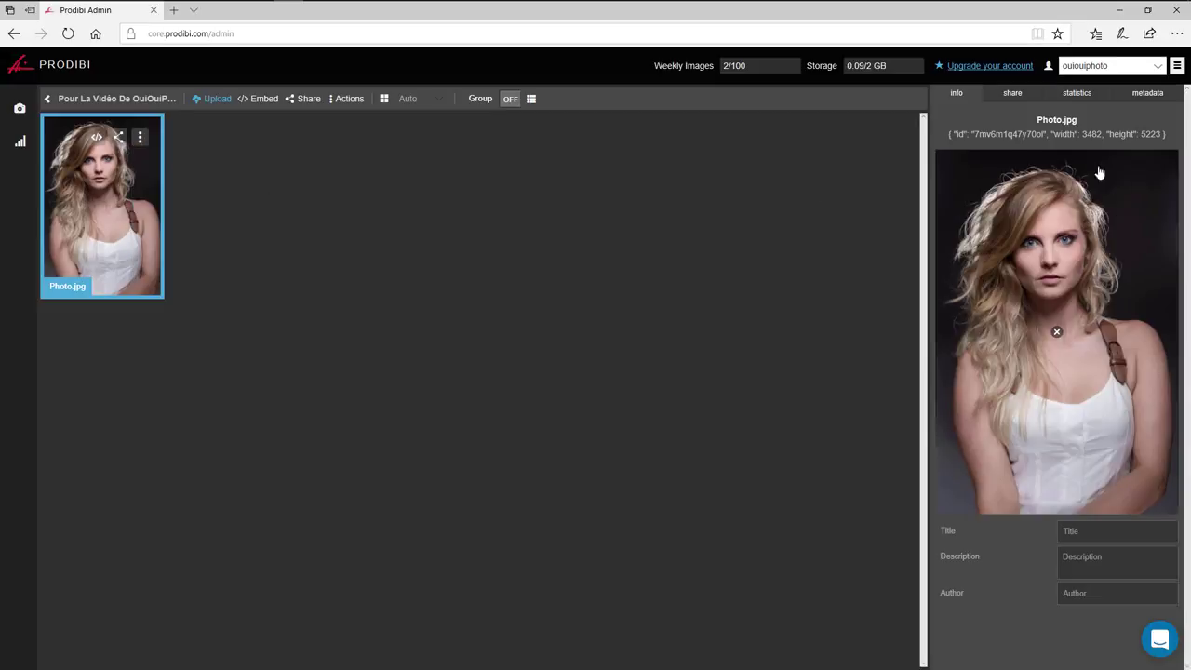
{"action": "left_click_drag", "start_coordinate": [950, 134], "coordinate": [1165, 135]}
{"action": "key", "text": "ctrl+c"}
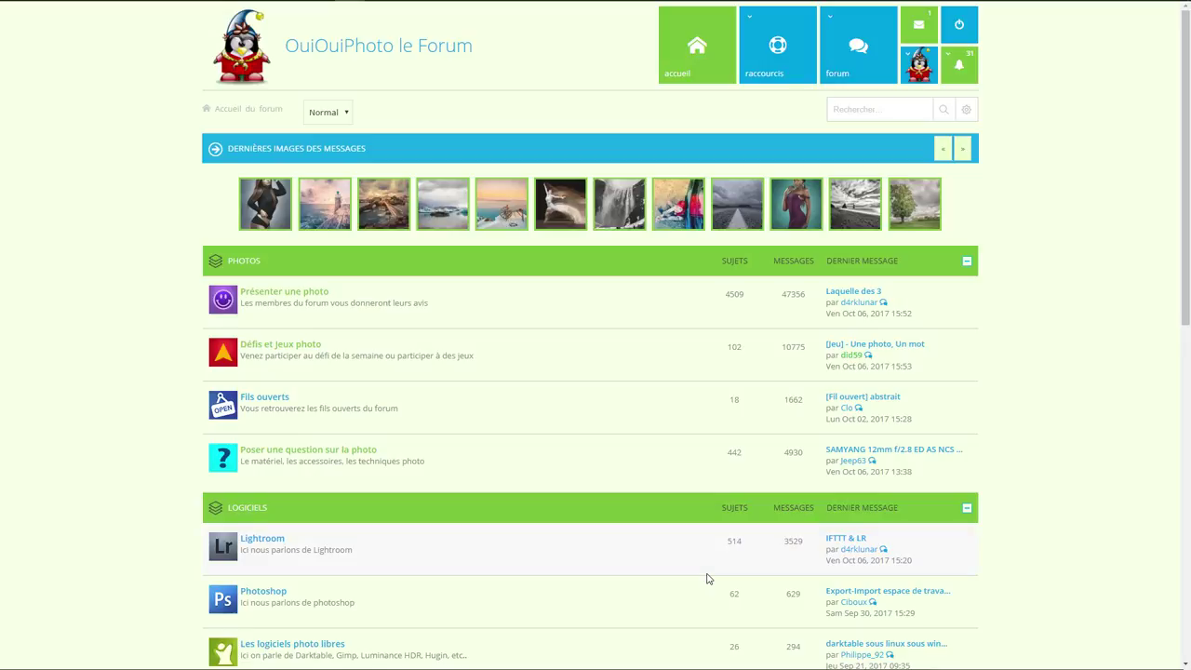
Start a Présenter une photo topic with the pasted photo info wrapped in [prodibi] tags, then preview it.
{"action": "left_click", "coordinate": [320, 296]}
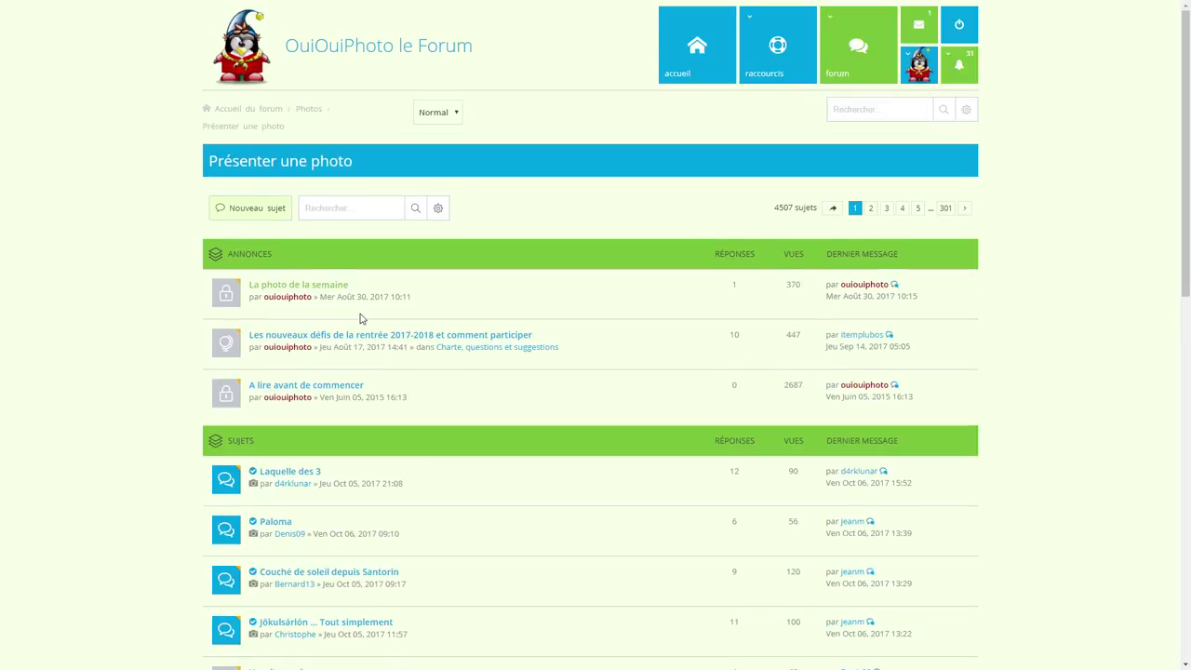
{"action": "left_click", "coordinate": [277, 209]}
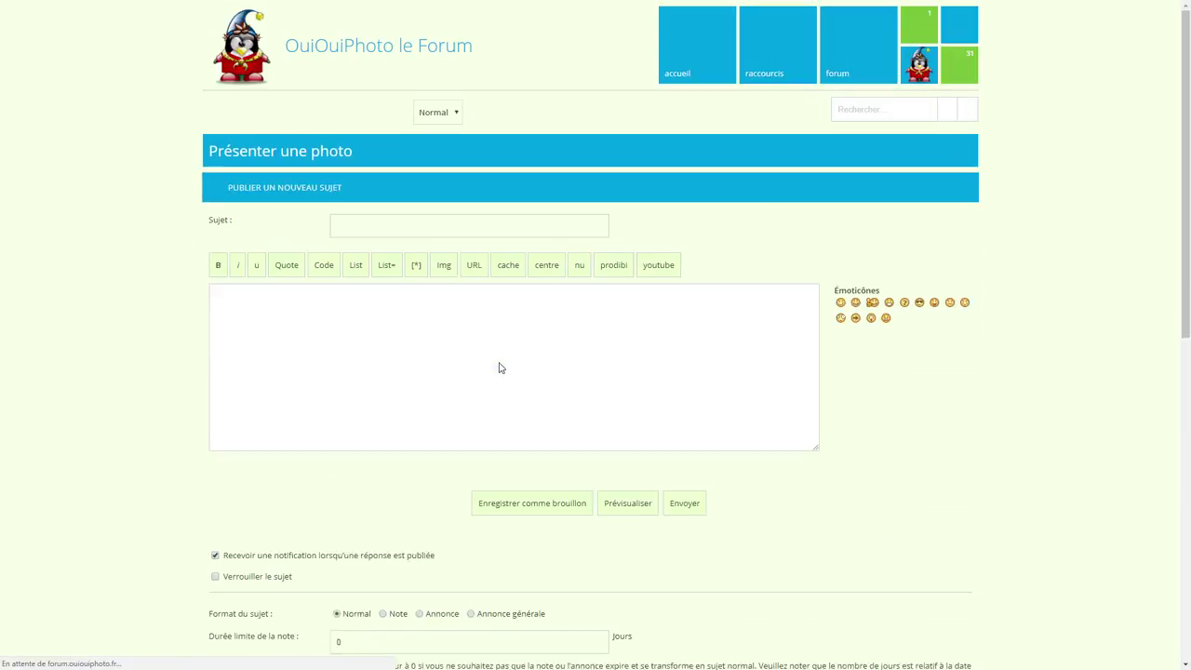
{"action": "left_click", "coordinate": [387, 338]}
{"action": "key", "text": "ctrl+v"}
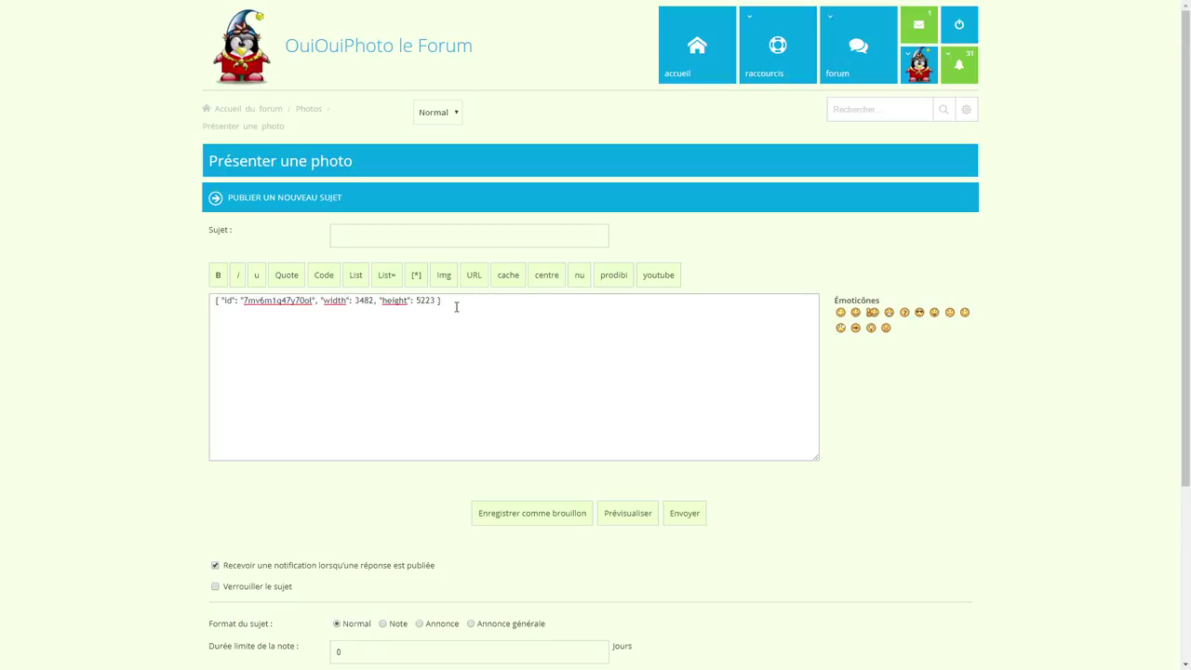
{"action": "left_click_drag", "start_coordinate": [451, 299], "coordinate": [205, 302]}
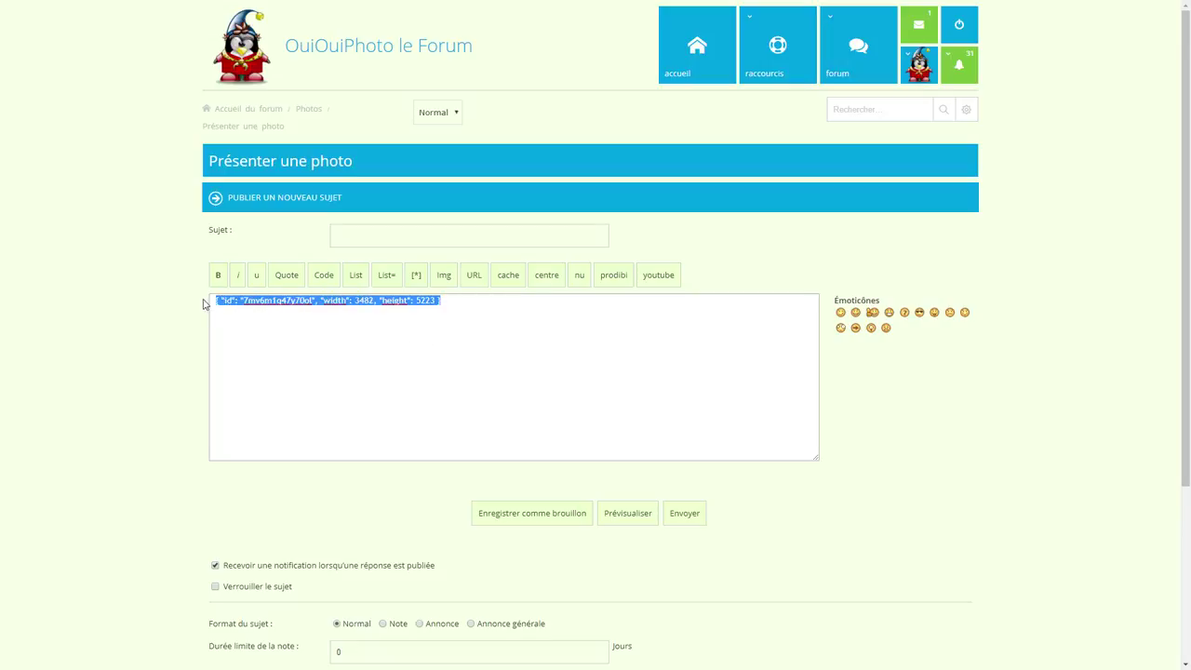
{"action": "left_click", "coordinate": [610, 279]}
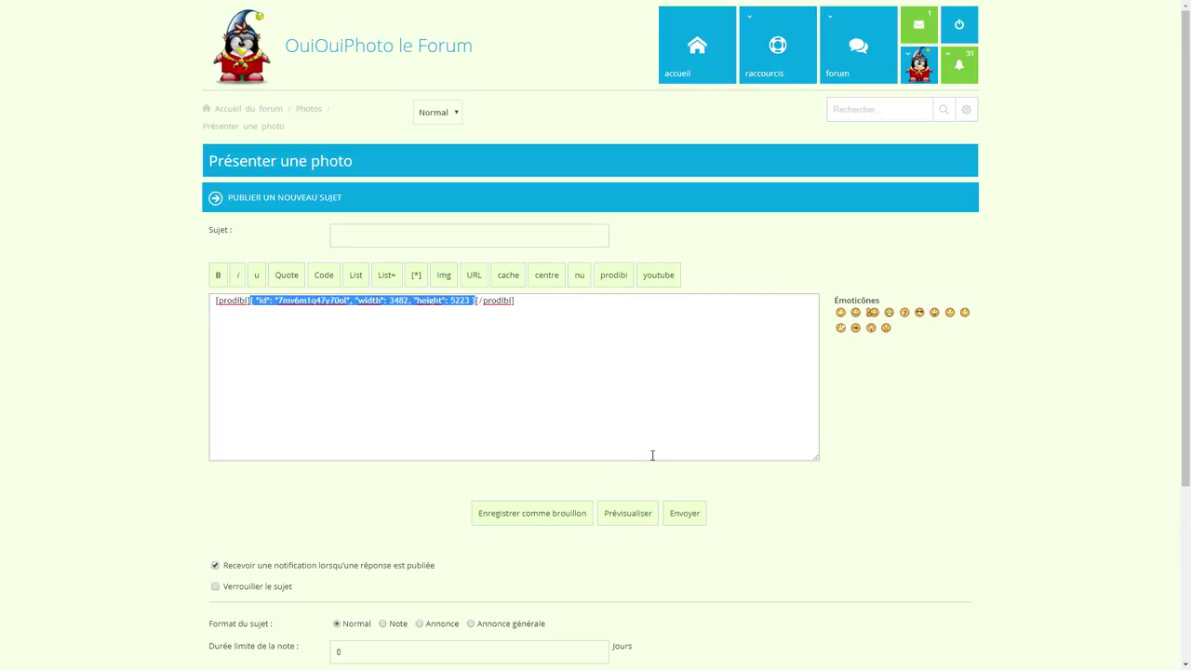
{"action": "left_click", "coordinate": [642, 519]}
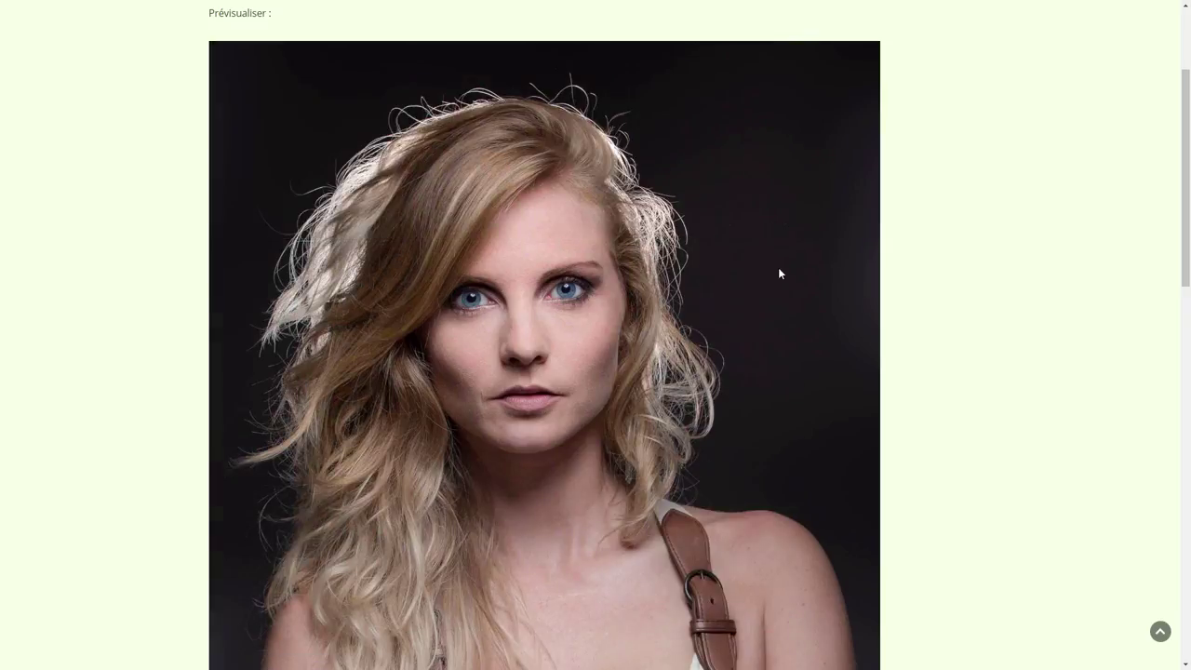
Open the embedded photo in the full-screen viewer, zoom in to 100%, then close it.
{"action": "left_click", "coordinate": [521, 307]}
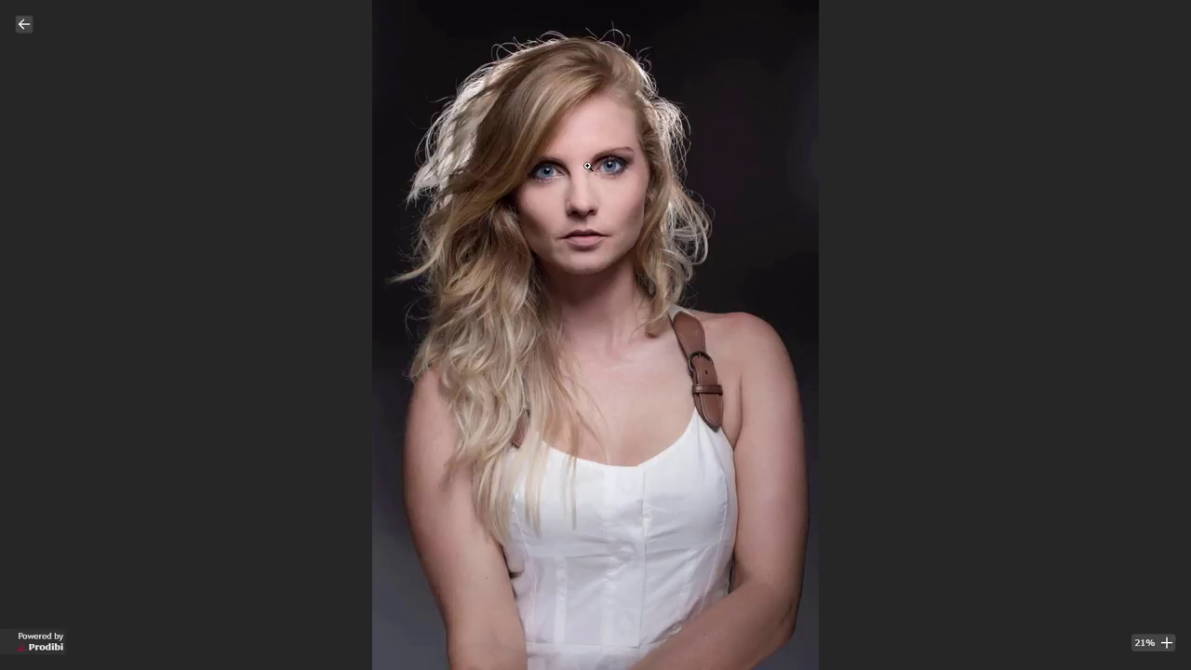
{"action": "scroll", "coordinate": [587, 165], "scroll_direction": "up", "scroll_amount": 3}
{"action": "scroll", "coordinate": [573, 231], "scroll_direction": "up", "scroll_amount": 3}
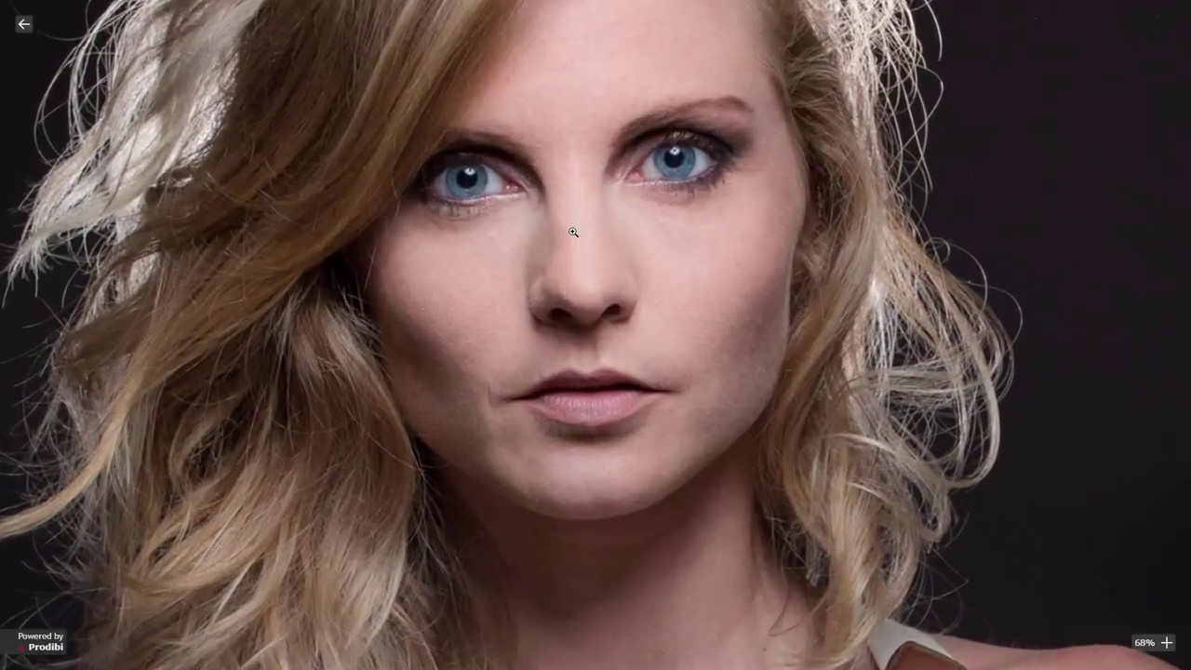
{"action": "scroll", "coordinate": [573, 231], "scroll_direction": "up", "scroll_amount": 2}
{"action": "scroll", "coordinate": [571, 266], "scroll_direction": "up", "scroll_amount": 2}
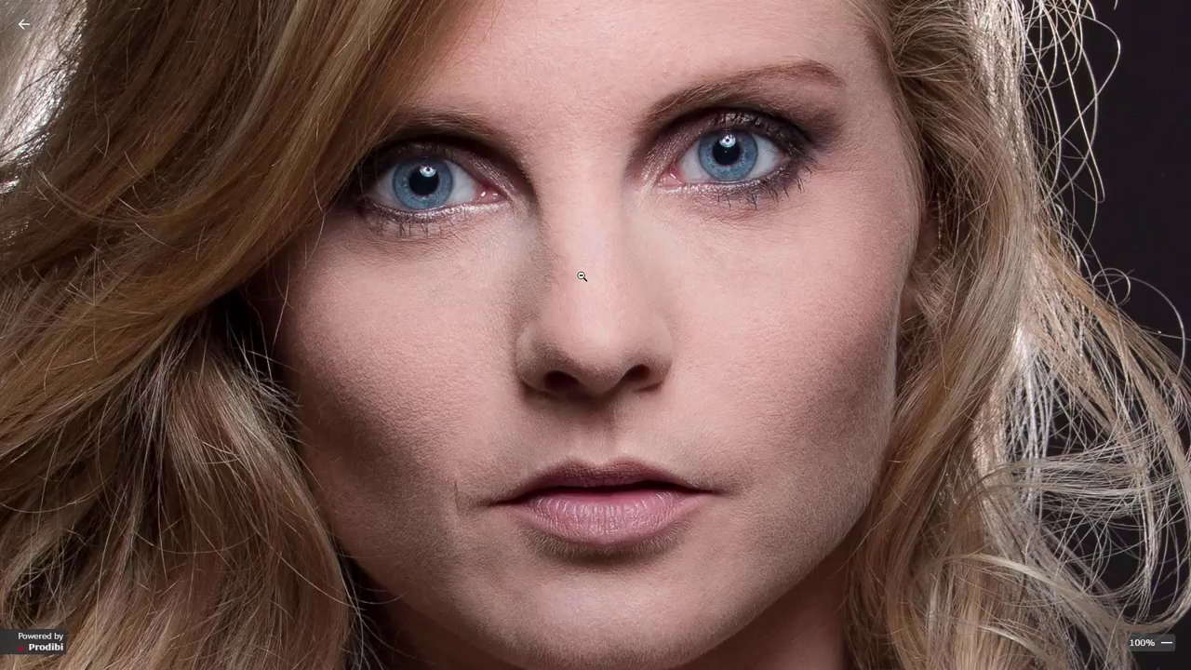
{"action": "left_click", "coordinate": [26, 26]}
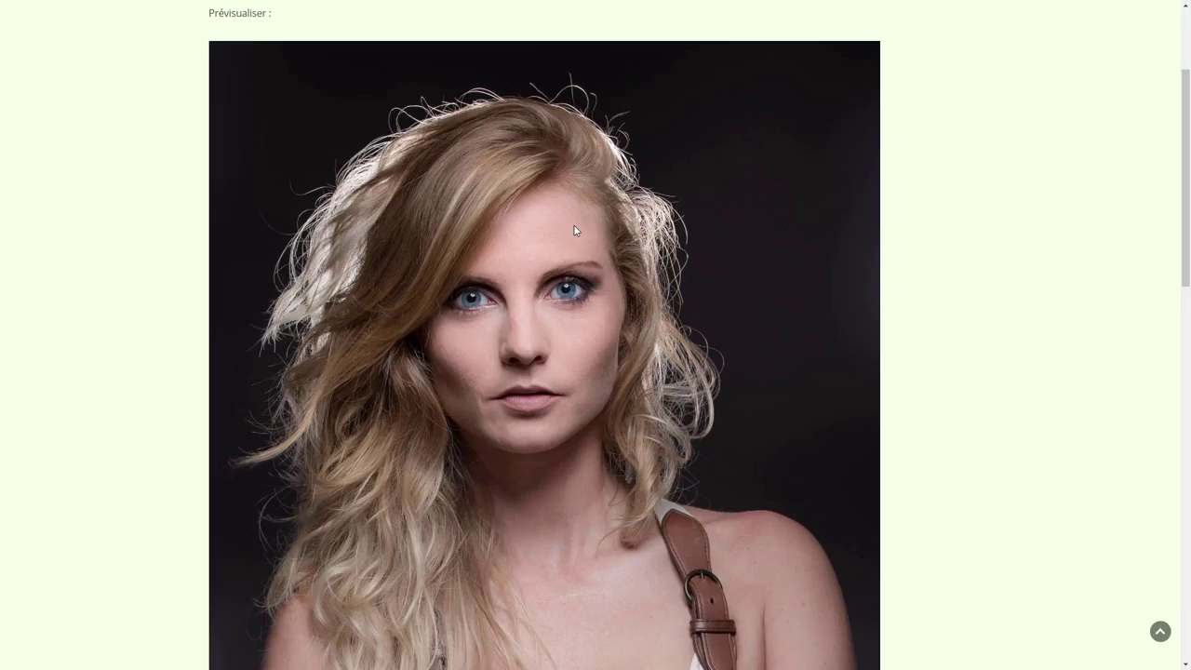
Scroll through the post preview showing the embedded photo.
{"action": "scroll", "coordinate": [574, 230], "scroll_direction": "down", "scroll_amount": 5}
{"action": "scroll", "coordinate": [574, 230], "scroll_direction": "up", "scroll_amount": 7}
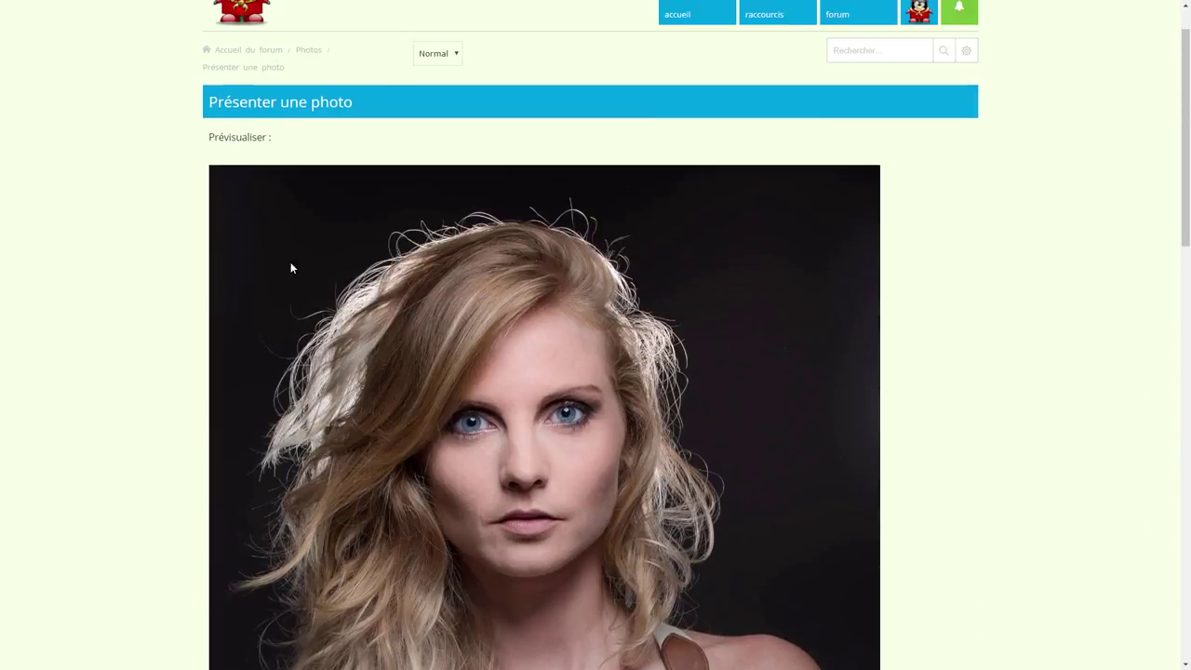
{"action": "scroll", "coordinate": [640, 265], "scroll_direction": "down", "scroll_amount": 4}
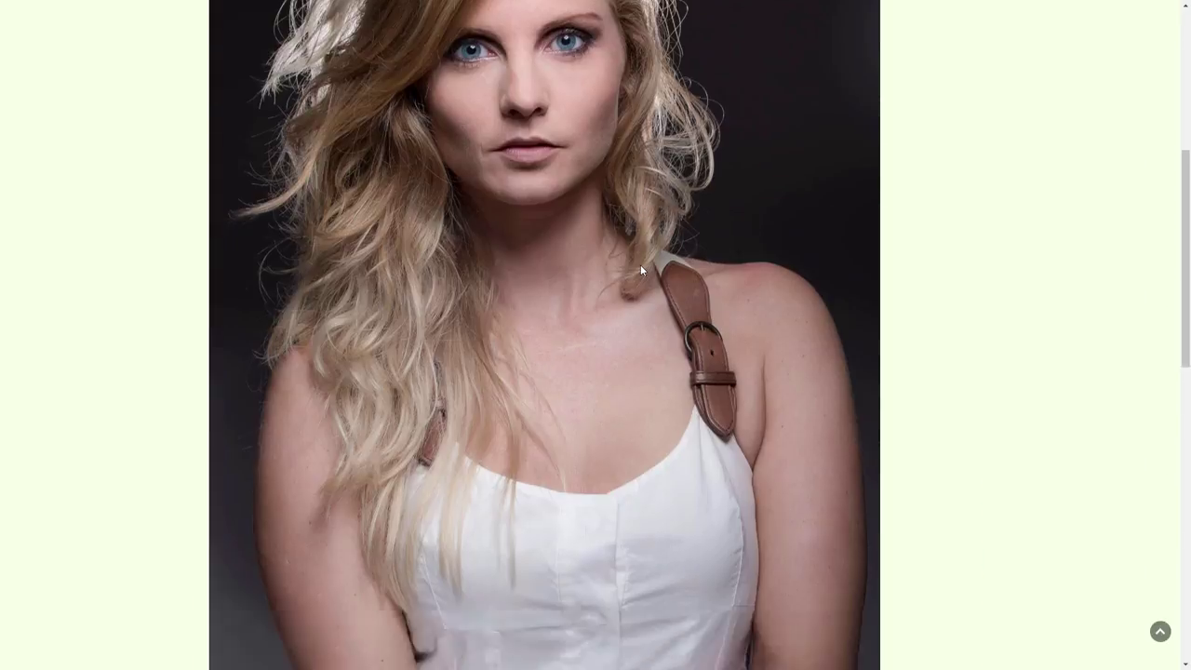
{"action": "scroll", "coordinate": [640, 265], "scroll_direction": "down", "scroll_amount": 3}
{"action": "scroll", "coordinate": [642, 270], "scroll_direction": "up", "scroll_amount": 4}
{"action": "scroll", "coordinate": [642, 270], "scroll_direction": "up", "scroll_amount": 3}
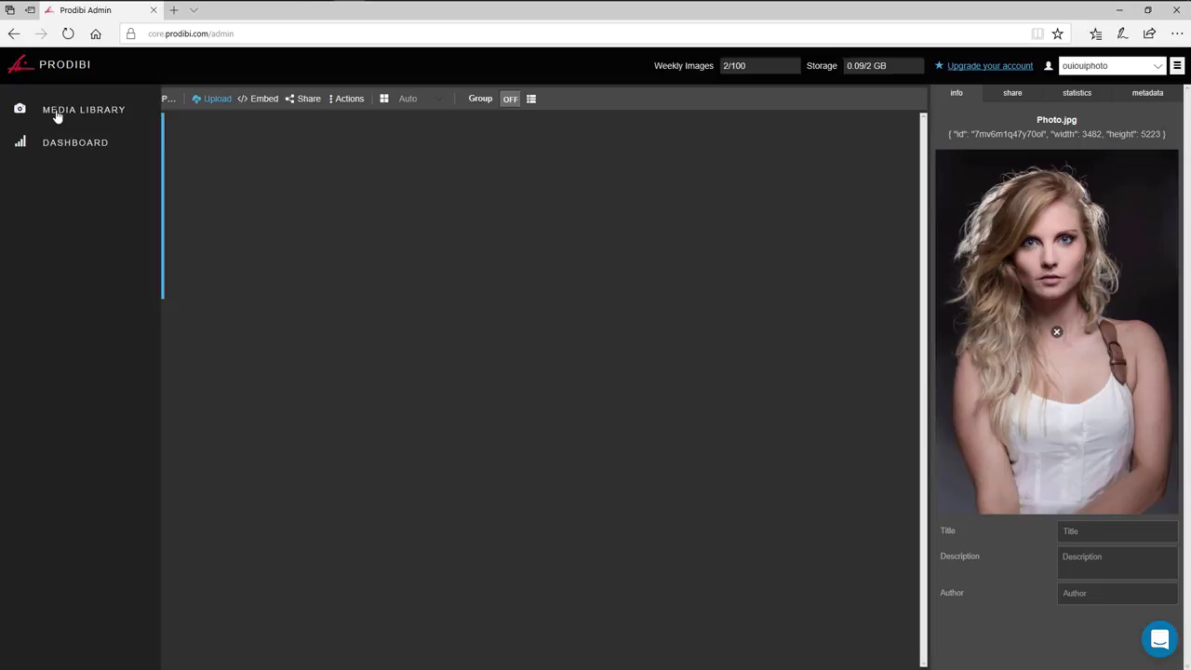
Return to the albums grid, open the Test album, then switch to the Dashboard statistics page.
{"action": "left_click", "coordinate": [47, 98]}
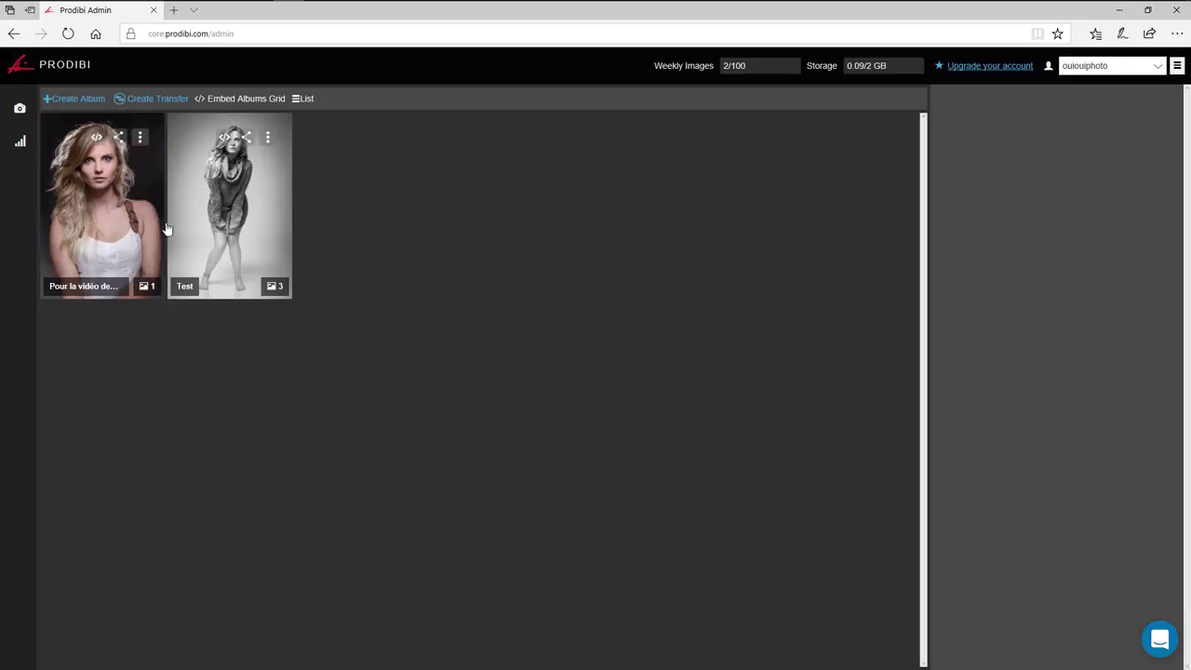
{"action": "left_click", "coordinate": [256, 206]}
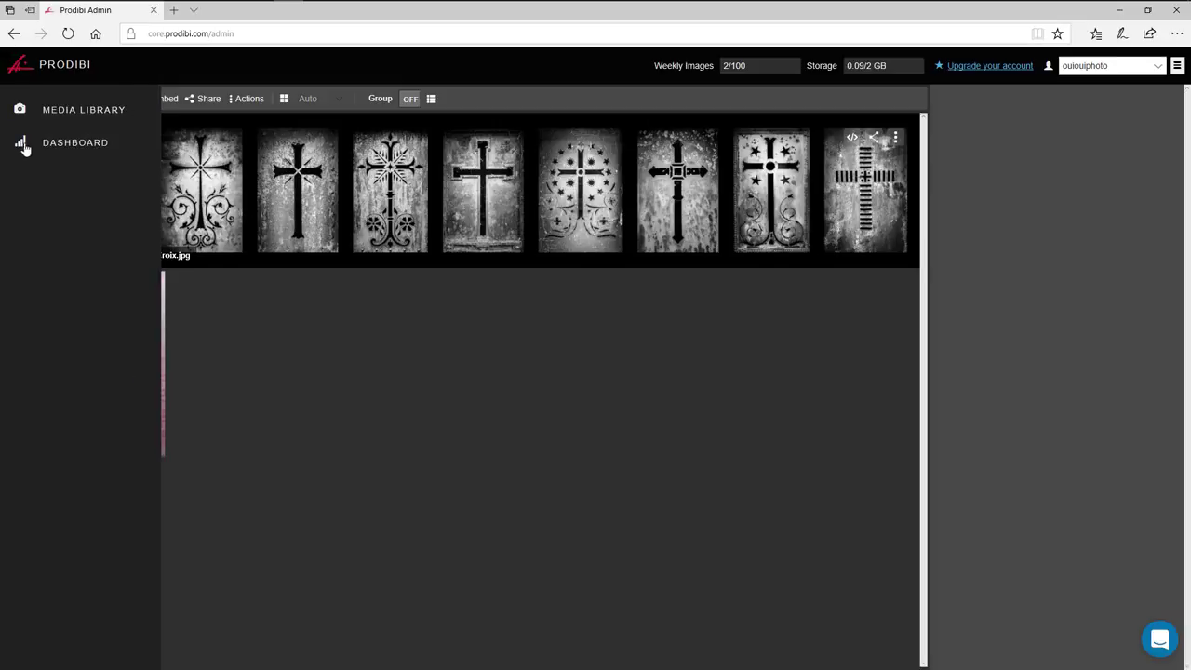
{"action": "left_click", "coordinate": [22, 143]}
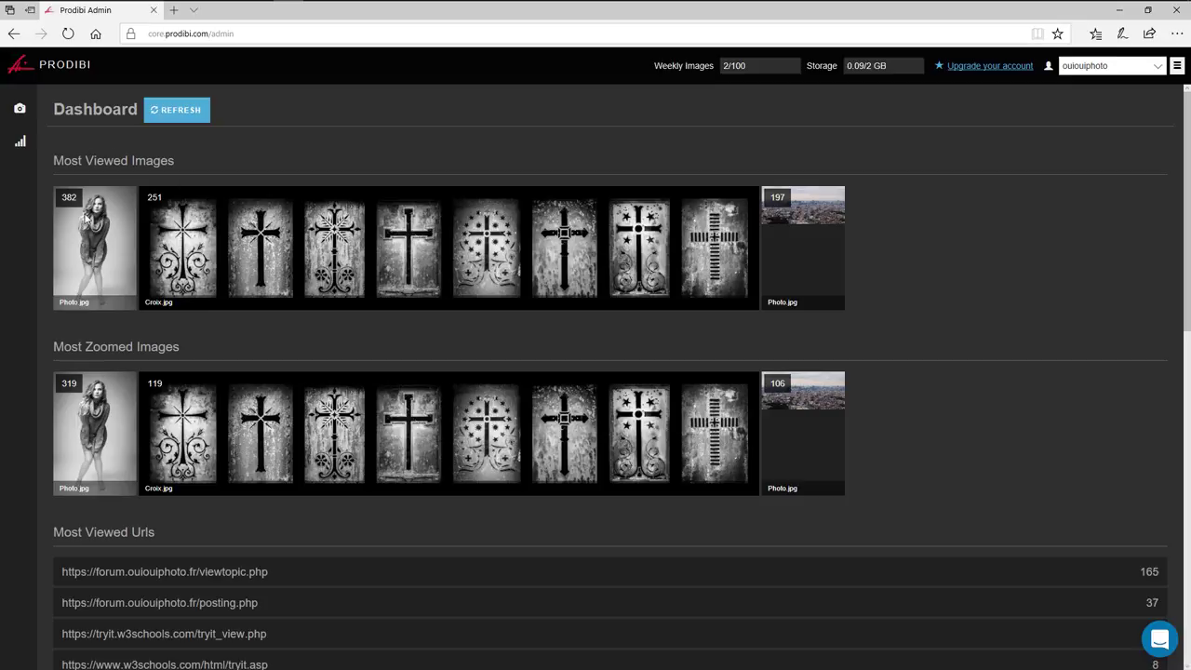
Scroll through Most Viewed Images, Most Viewed Urls and the Account Statistics chart, then back up.
{"action": "scroll", "coordinate": [287, 201], "scroll_direction": "down", "scroll_amount": 1}
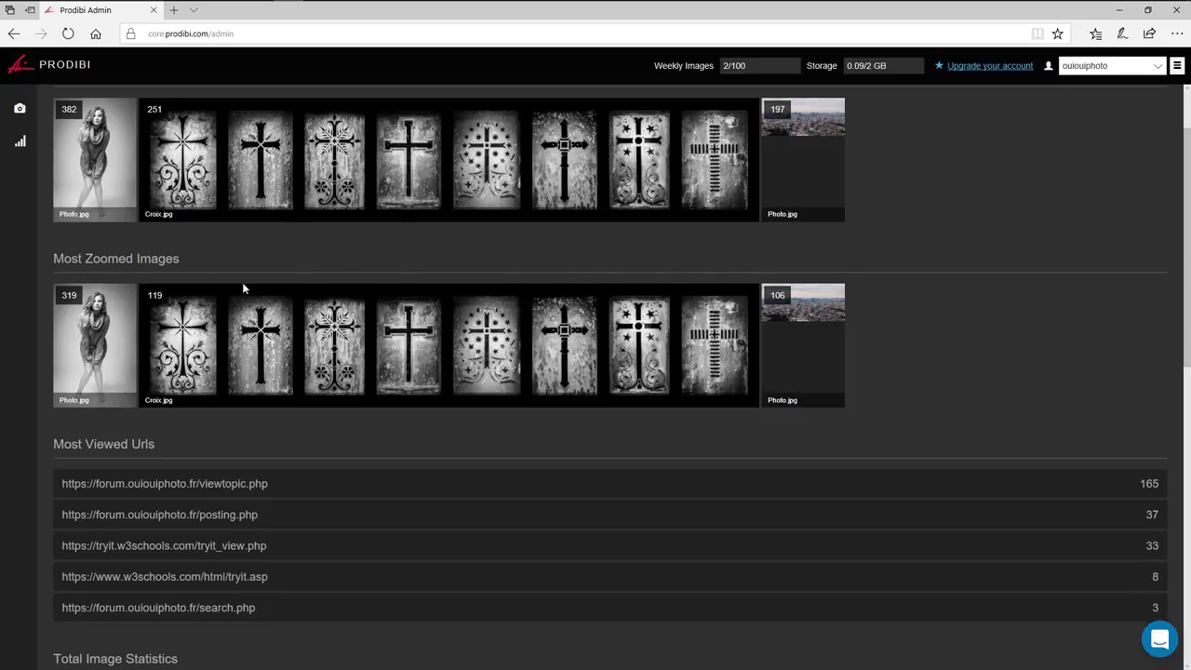
{"action": "scroll", "coordinate": [247, 292], "scroll_direction": "down", "scroll_amount": 2}
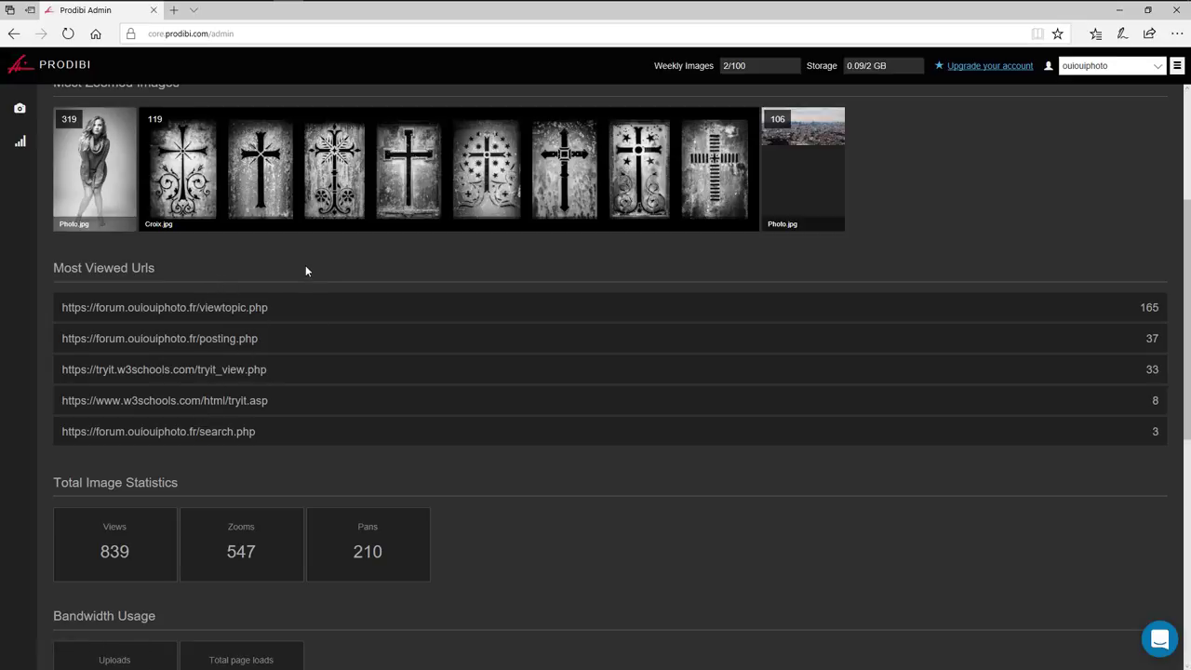
{"action": "scroll", "coordinate": [305, 271], "scroll_direction": "down", "scroll_amount": 3}
{"action": "scroll", "coordinate": [253, 273], "scroll_direction": "down", "scroll_amount": 3}
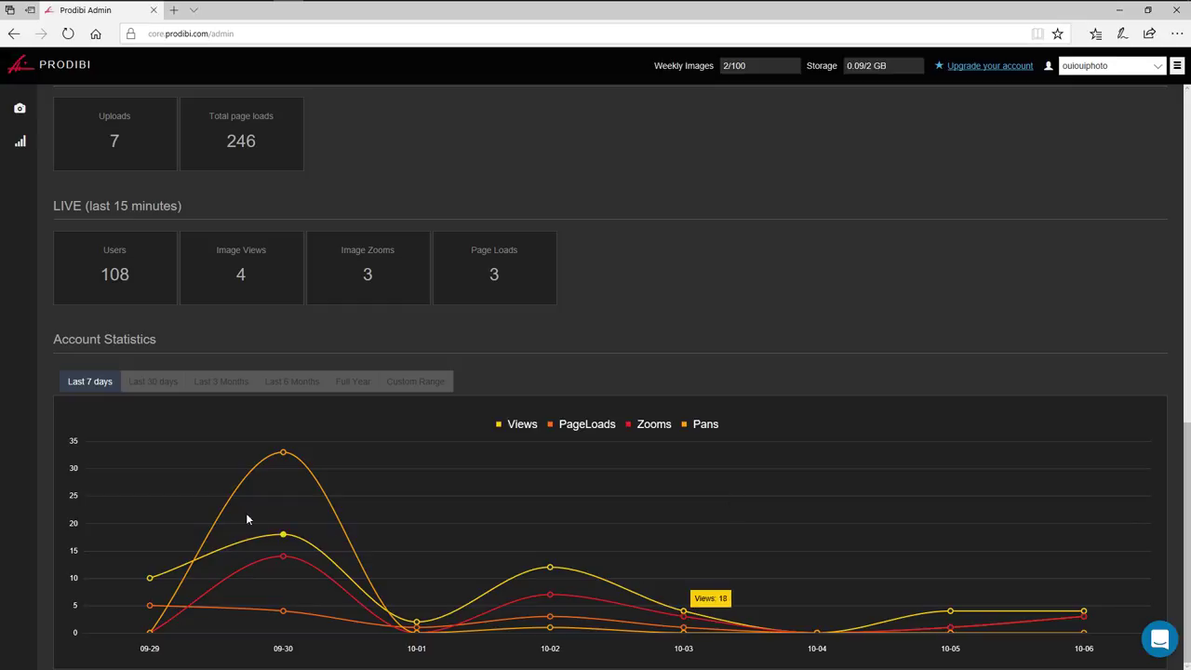
{"action": "scroll", "coordinate": [344, 458], "scroll_direction": "up", "scroll_amount": 9}
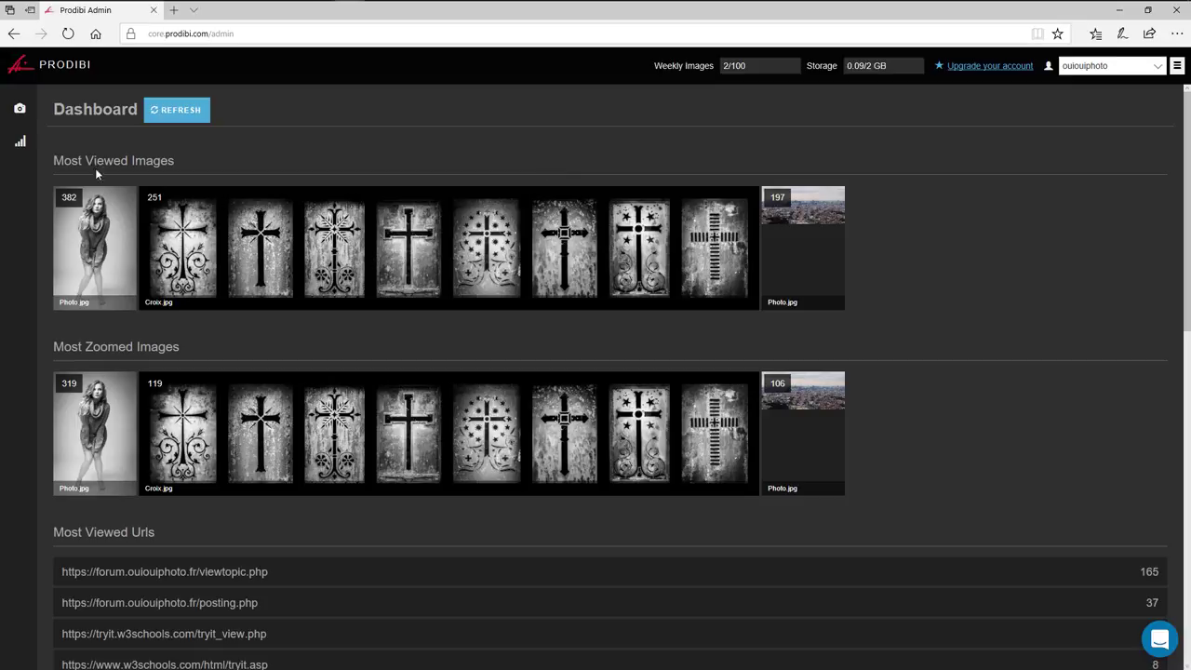
Open the Croix.jpg strip from the Test album full screen and zoom in.
{"action": "left_click", "coordinate": [21, 109]}
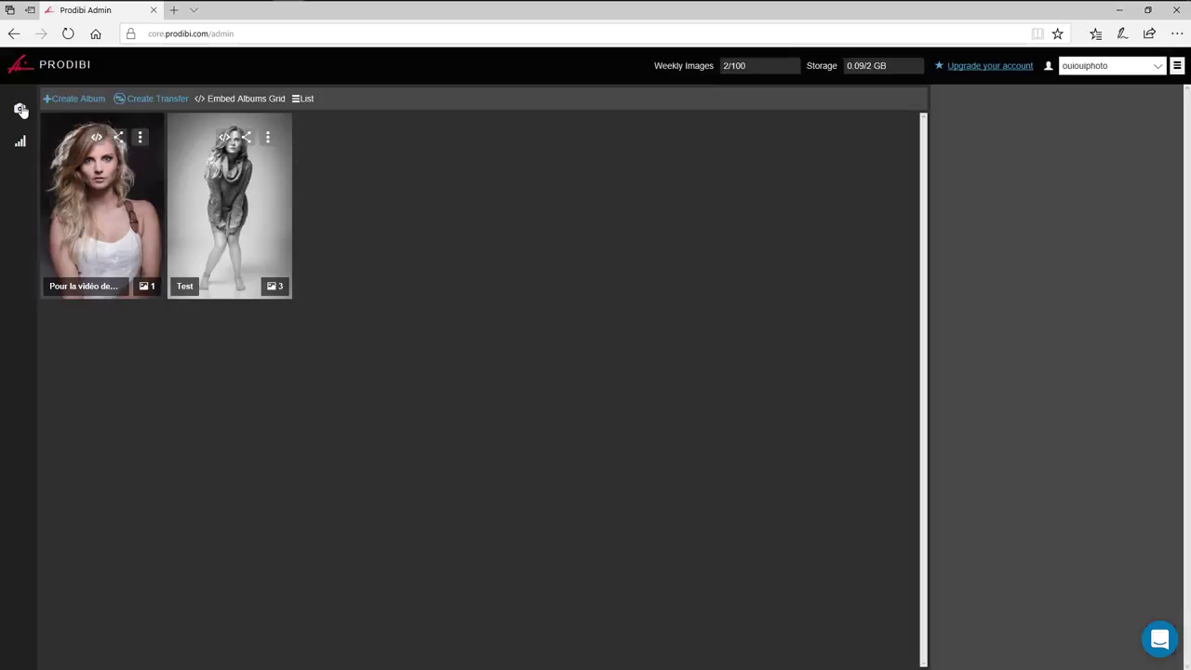
{"action": "left_click", "coordinate": [244, 201]}
{"action": "left_click", "coordinate": [497, 212]}
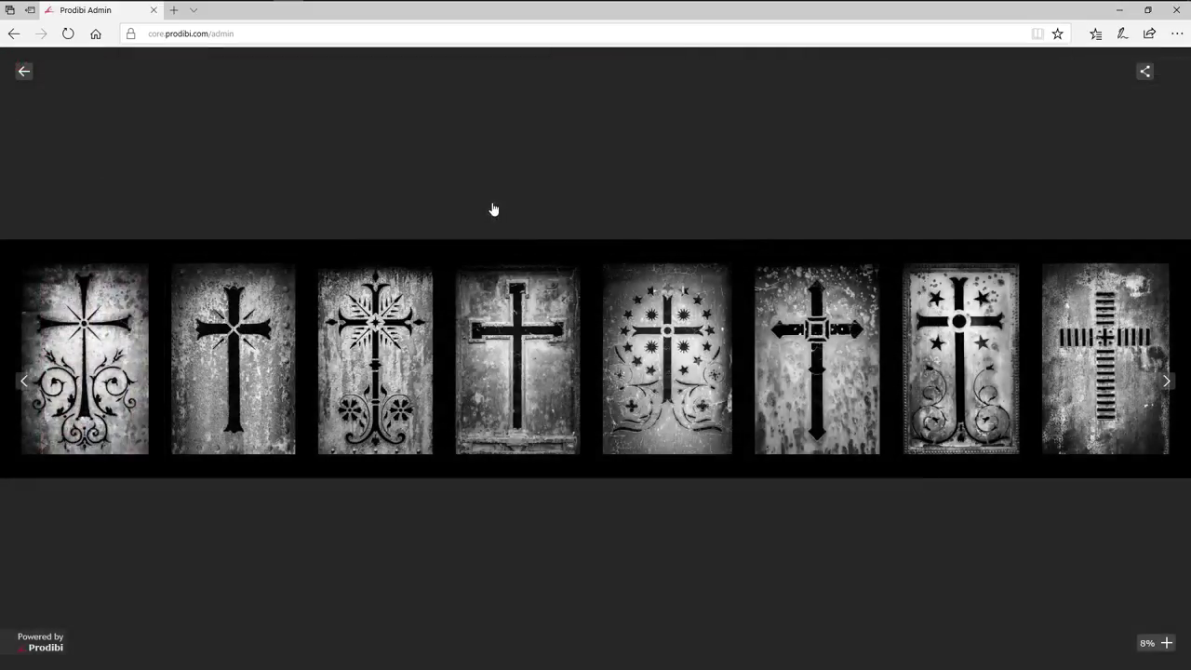
{"action": "scroll", "coordinate": [537, 319], "scroll_direction": "up", "scroll_amount": 2}
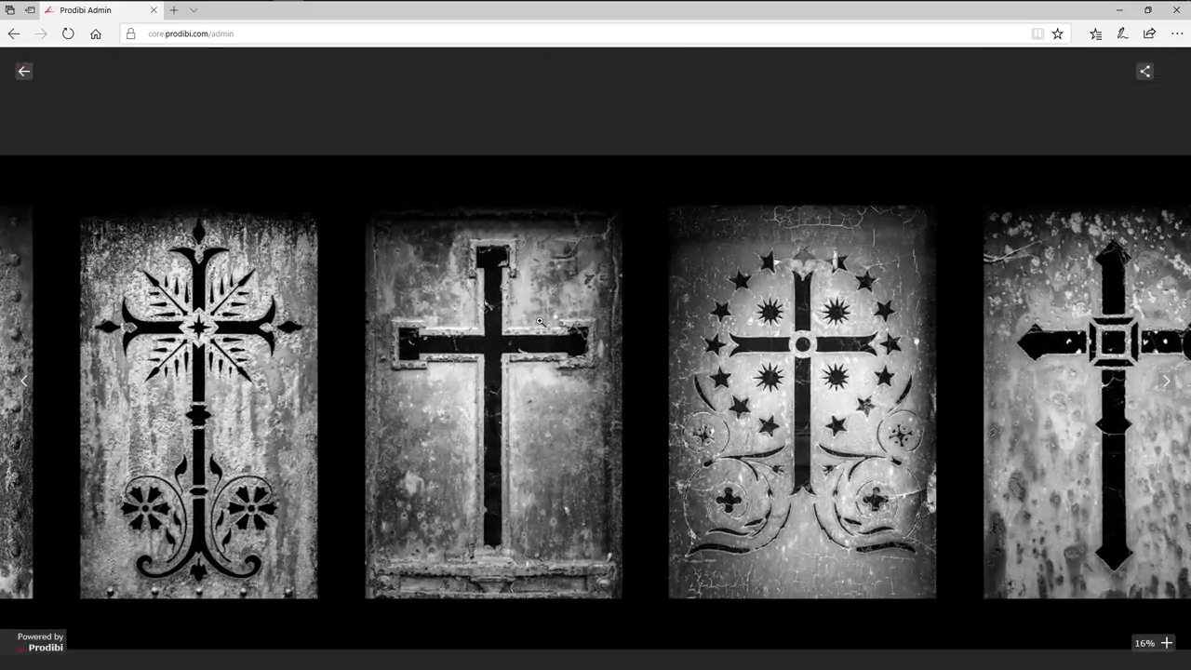
{"action": "scroll", "coordinate": [596, 351], "scroll_direction": "up", "scroll_amount": 3}
Zoom and pan across the star cross to the star-and-circle cross, then go back one photo.
{"action": "left_click_drag", "start_coordinate": [1065, 377], "coordinate": [837, 355]}
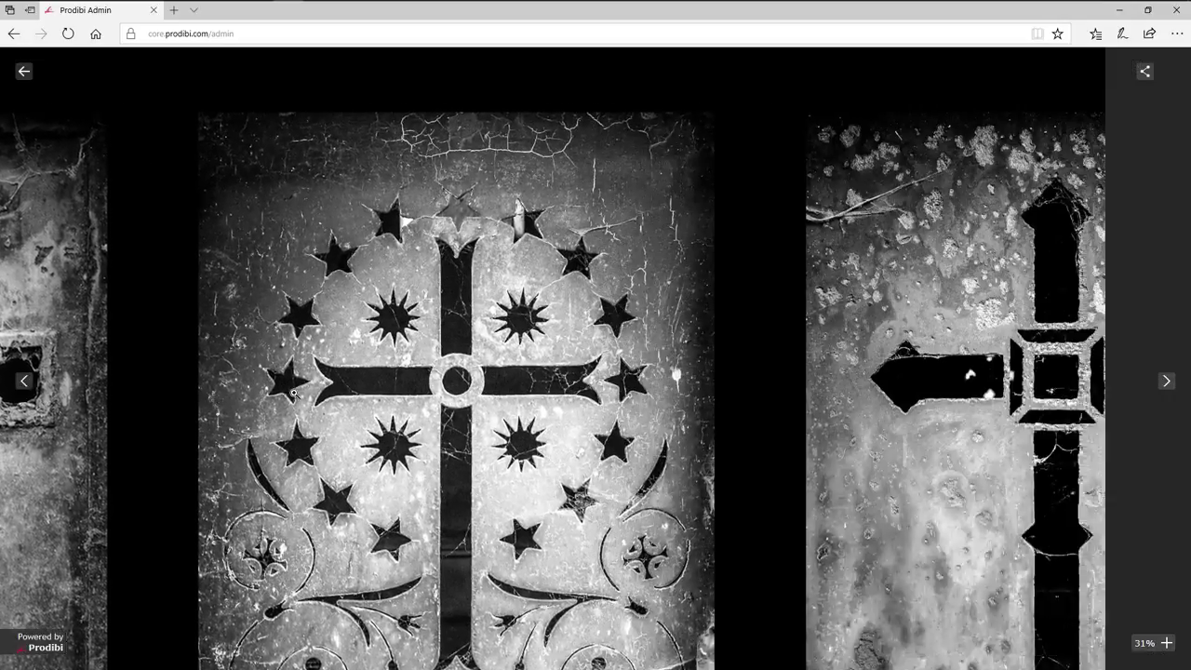
{"action": "scroll", "coordinate": [837, 354], "scroll_direction": "up", "scroll_amount": 3}
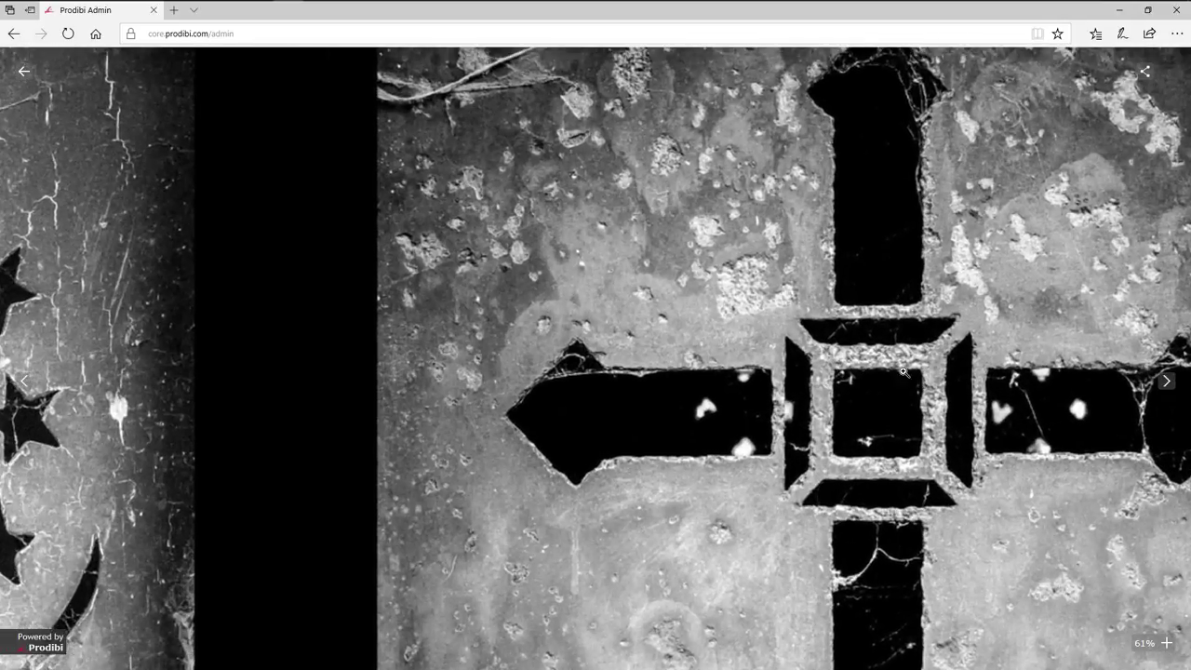
{"action": "left_click_drag", "start_coordinate": [940, 356], "coordinate": [350, 330]}
{"action": "left_click_drag", "start_coordinate": [951, 312], "coordinate": [574, 350]}
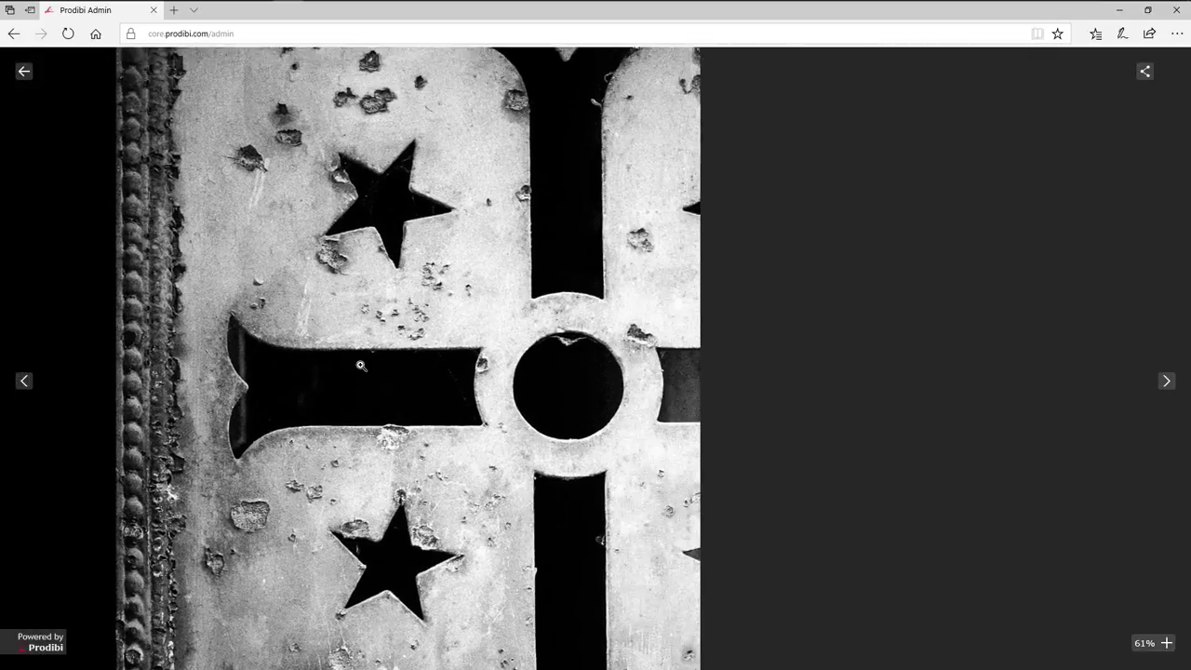
{"action": "key", "text": "Left"}
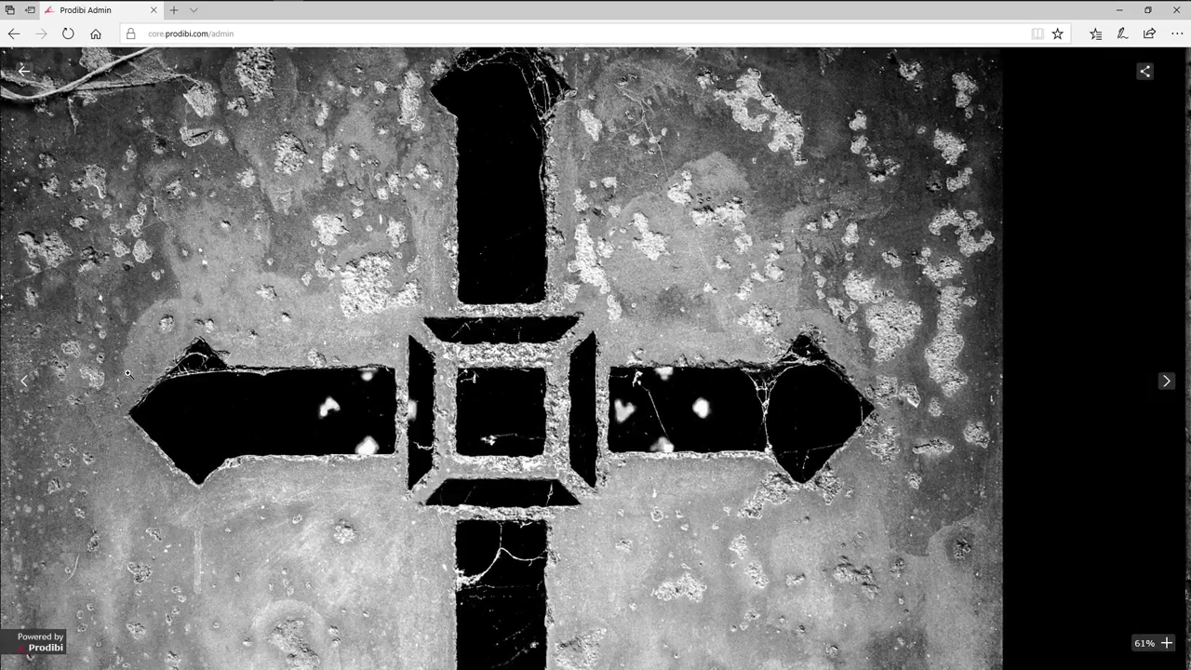
Pan through the neighbouring crosses to the ornate cross, then close the viewer to the album gallery.
{"action": "left_click_drag", "start_coordinate": [127, 373], "coordinate": [580, 381]}
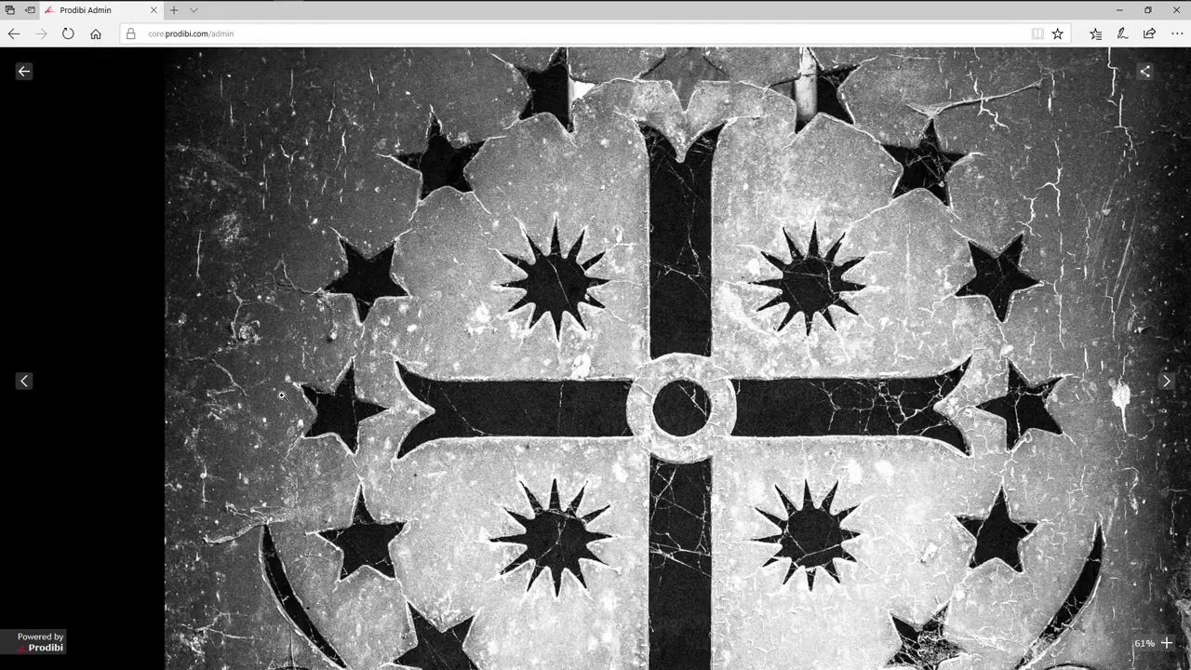
{"action": "left_click_drag", "start_coordinate": [507, 356], "coordinate": [888, 376]}
{"action": "left_click_drag", "start_coordinate": [245, 365], "coordinate": [856, 372]}
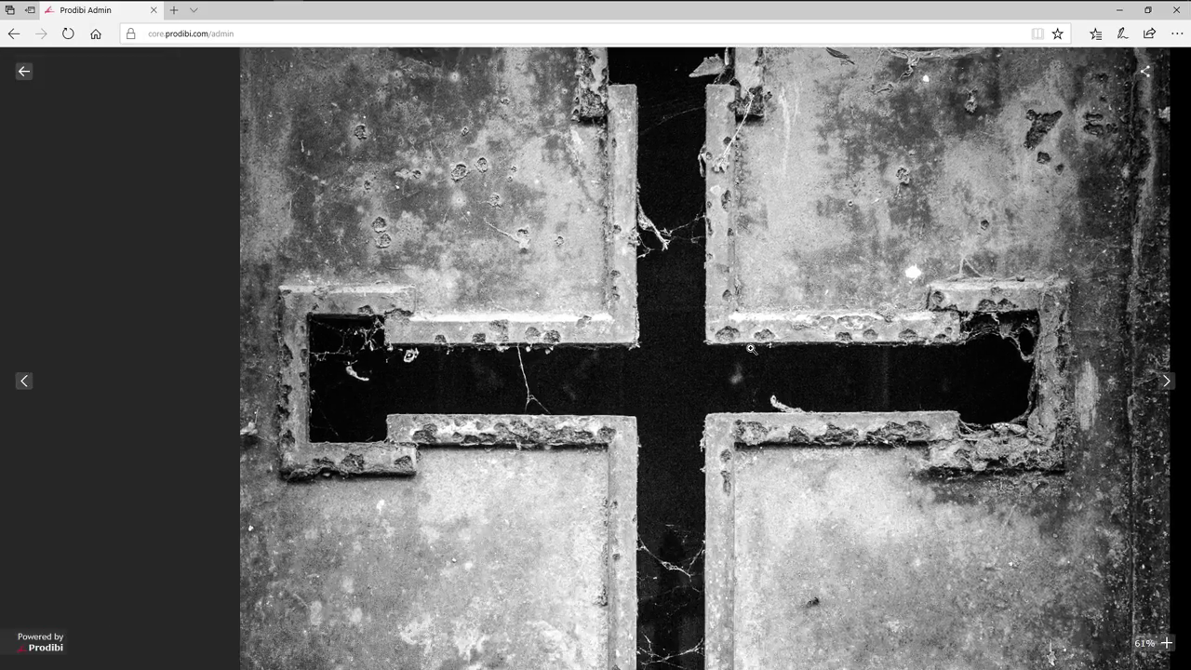
{"action": "left_click_drag", "start_coordinate": [270, 362], "coordinate": [880, 376]}
{"action": "left_click_drag", "start_coordinate": [459, 388], "coordinate": [725, 401]}
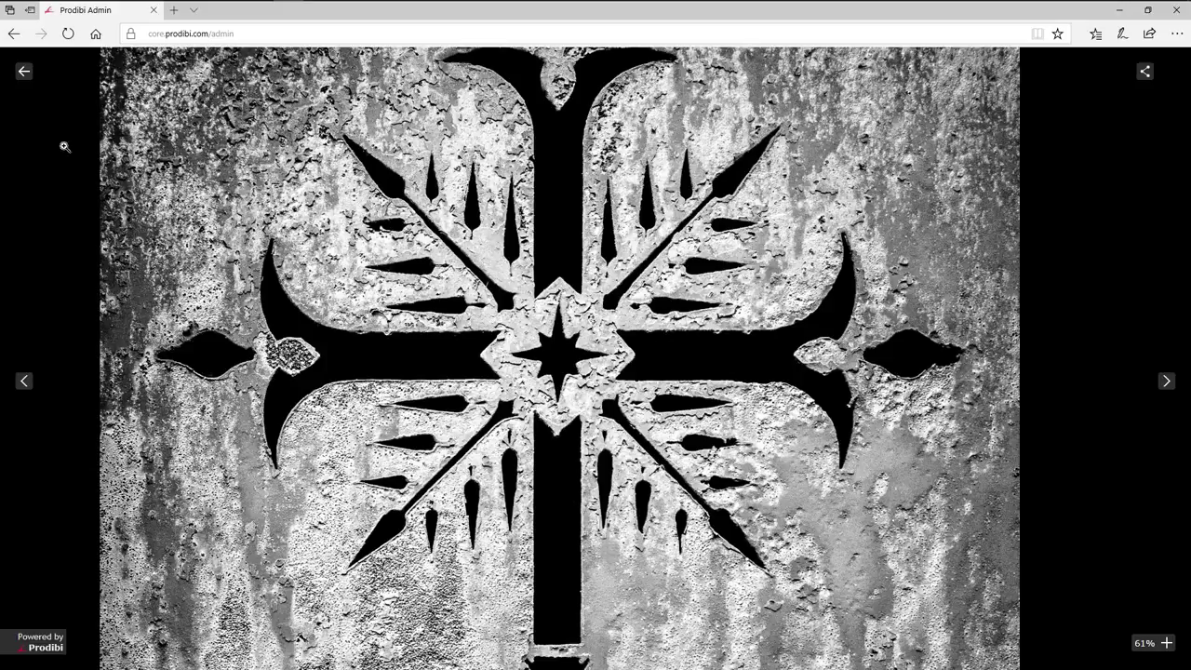
{"action": "left_click", "coordinate": [21, 73]}
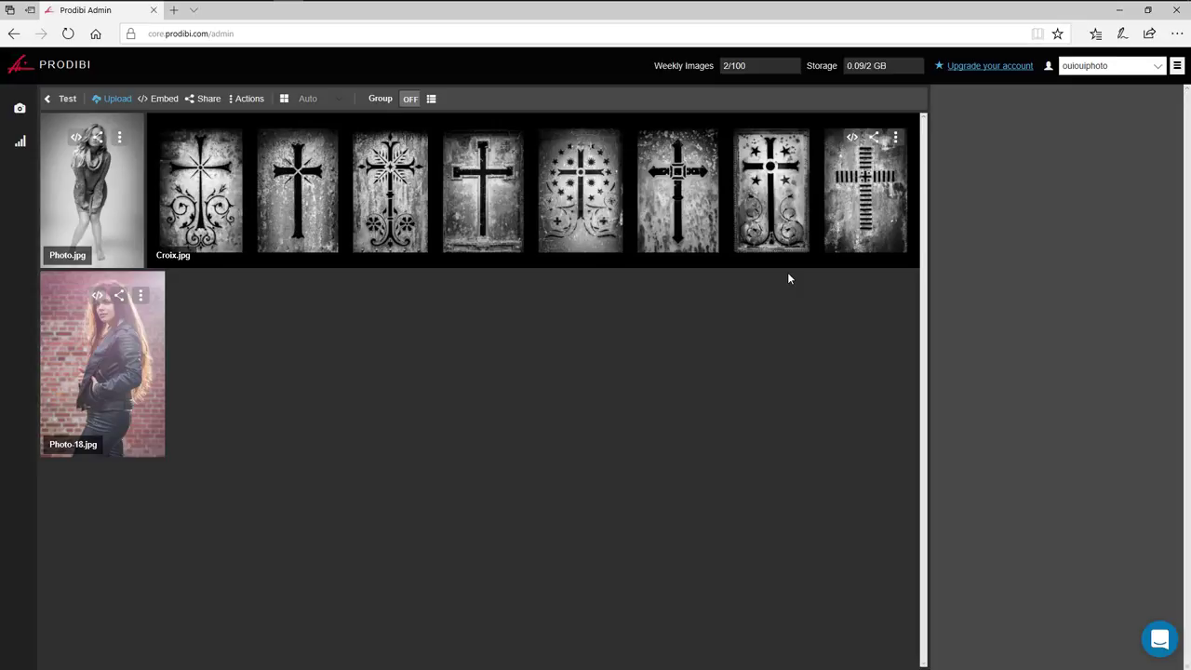
{"action": "left_click", "coordinate": [1165, 634]}
{"action": "left_click", "coordinate": [1065, 333]}
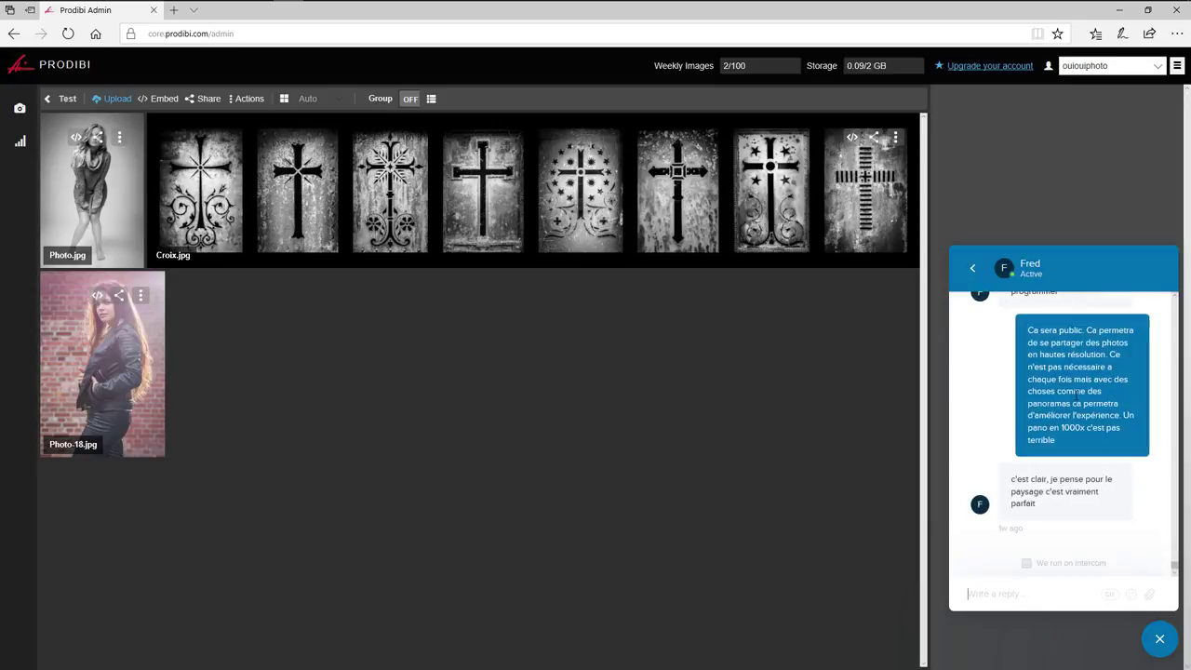
{"action": "scroll", "coordinate": [1076, 402], "scroll_direction": "up", "scroll_amount": 5}
{"action": "scroll", "coordinate": [1076, 404], "scroll_direction": "up", "scroll_amount": 5}
{"action": "scroll", "coordinate": [1076, 405], "scroll_direction": "up", "scroll_amount": 5}
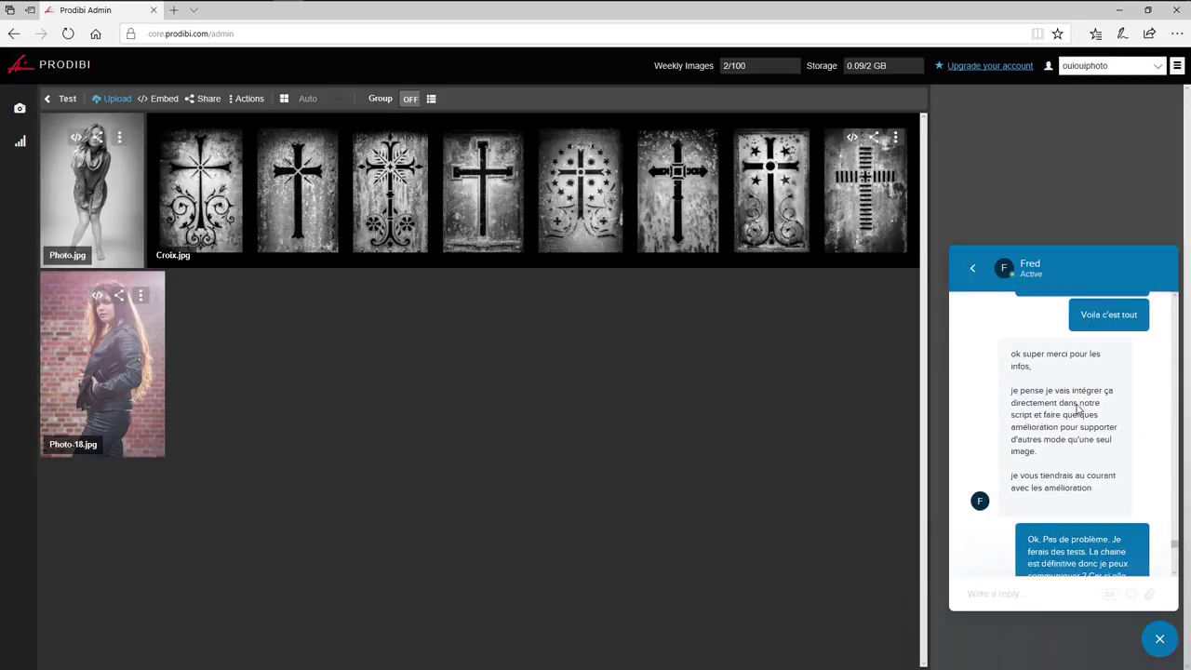
{"action": "scroll", "coordinate": [1077, 410], "scroll_direction": "up", "scroll_amount": 5}
{"action": "scroll", "coordinate": [1078, 406], "scroll_direction": "up", "scroll_amount": 5}
{"action": "scroll", "coordinate": [1077, 396], "scroll_direction": "up", "scroll_amount": 5}
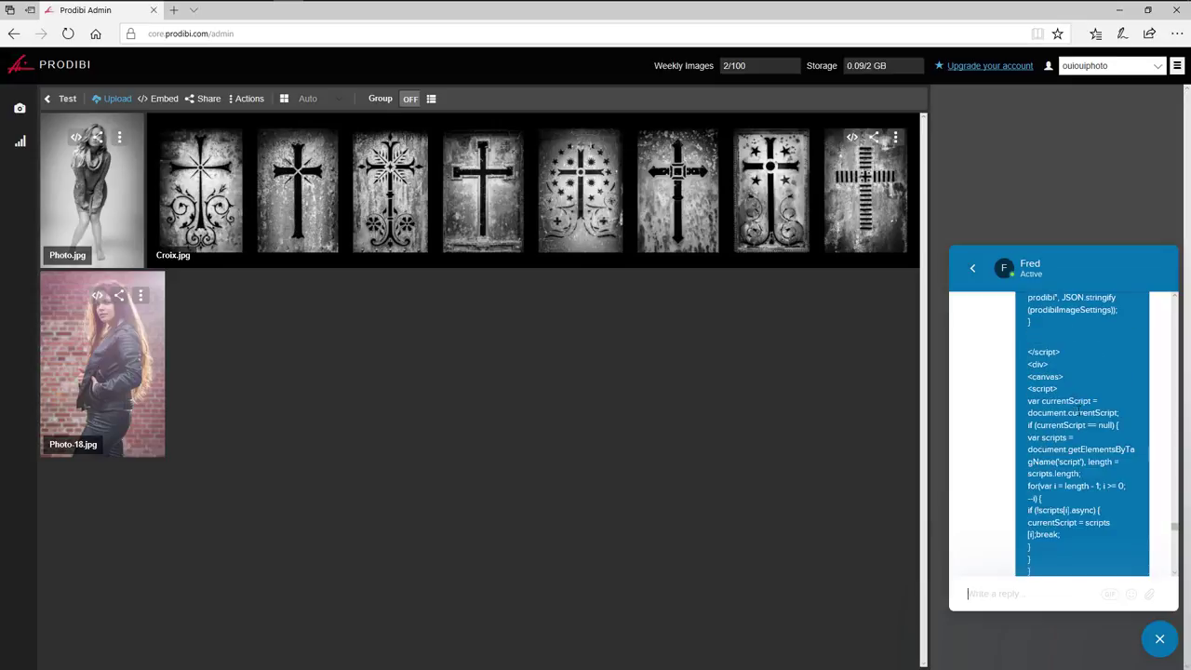
{"action": "scroll", "coordinate": [1078, 410], "scroll_direction": "up", "scroll_amount": 5}
{"action": "scroll", "coordinate": [1079, 412], "scroll_direction": "up", "scroll_amount": 5}
{"action": "scroll", "coordinate": [1079, 412], "scroll_direction": "up", "scroll_amount": 5}
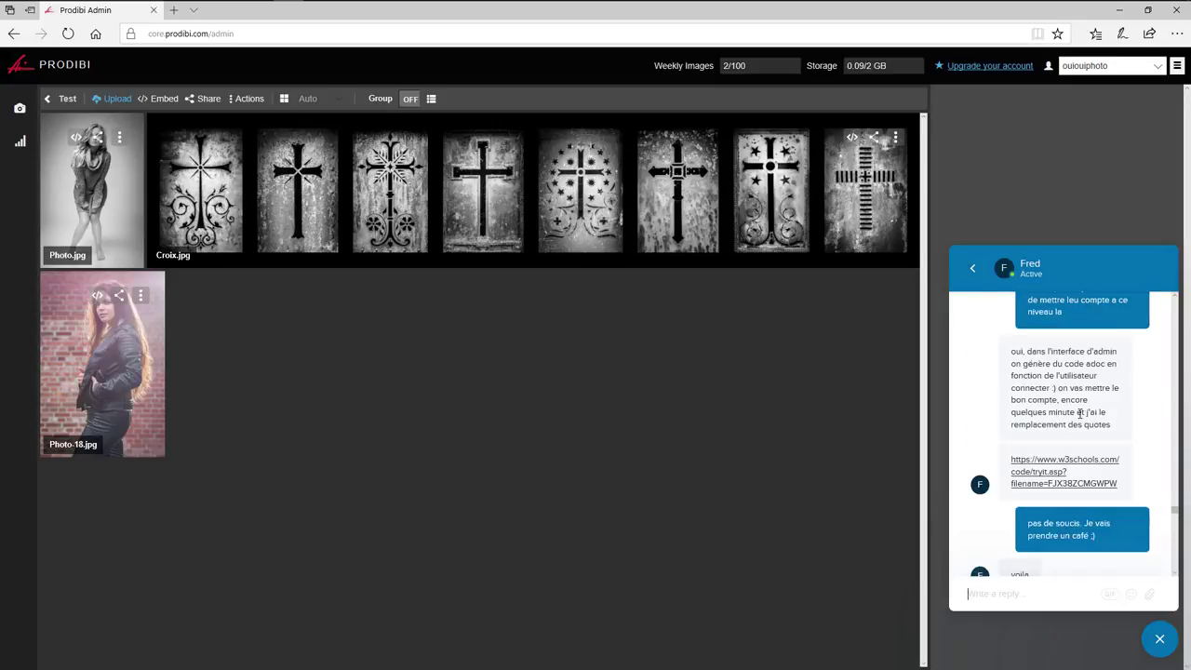
{"action": "scroll", "coordinate": [1079, 412], "scroll_direction": "up", "scroll_amount": 5}
{"action": "scroll", "coordinate": [1079, 413], "scroll_direction": "up", "scroll_amount": 5}
{"action": "scroll", "coordinate": [1079, 412], "scroll_direction": "up", "scroll_amount": 5}
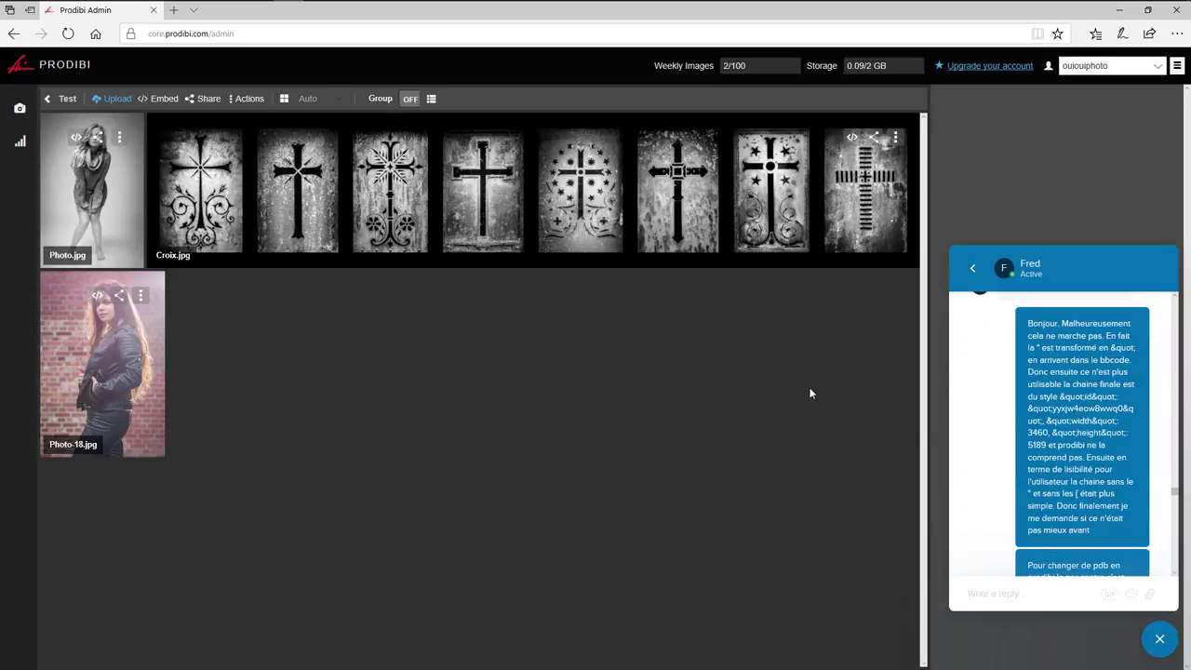
{"action": "left_click", "coordinate": [974, 270]}
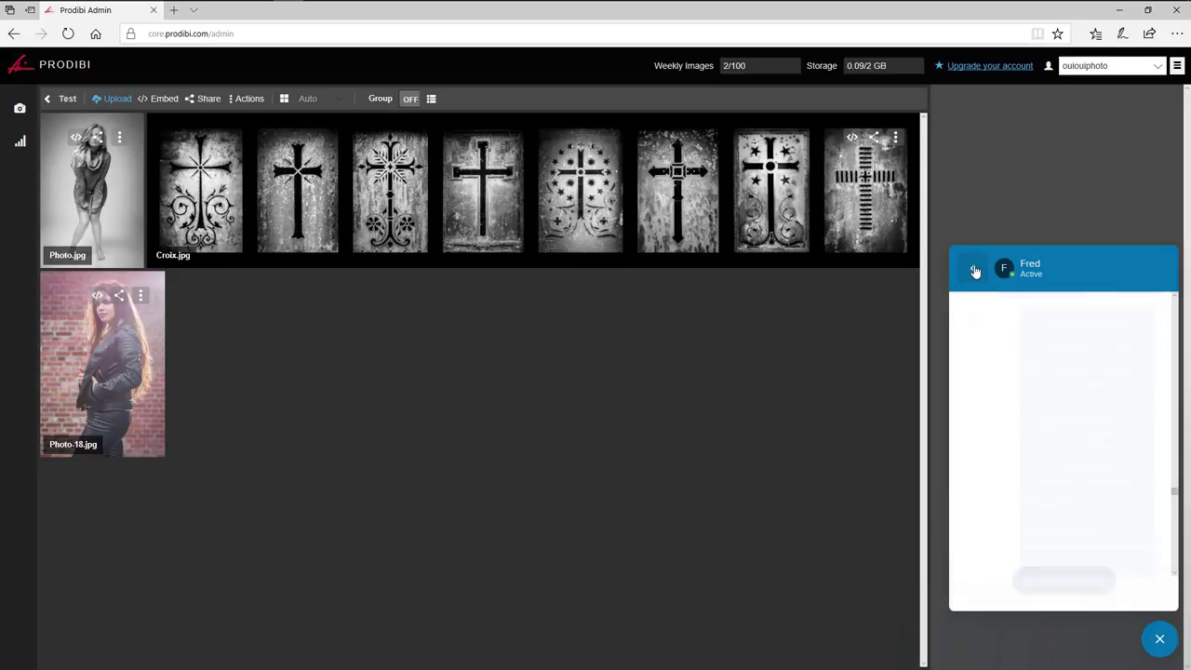
{"action": "left_click", "coordinate": [1161, 640]}
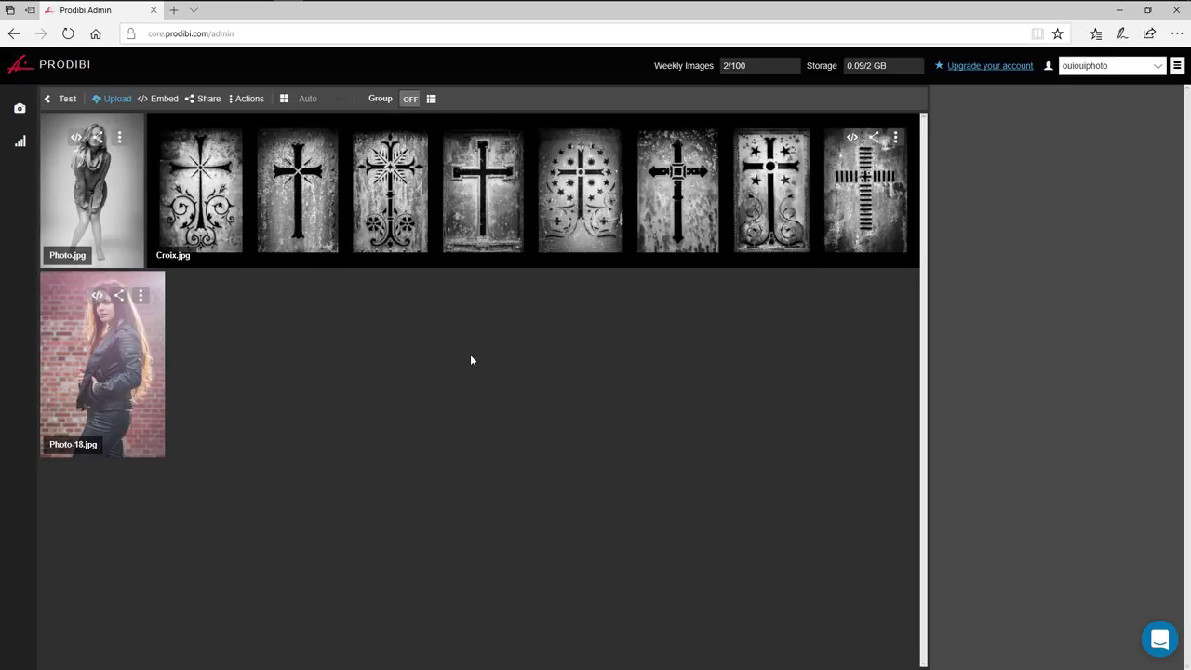
{"action": "left_click", "coordinate": [97, 191]}
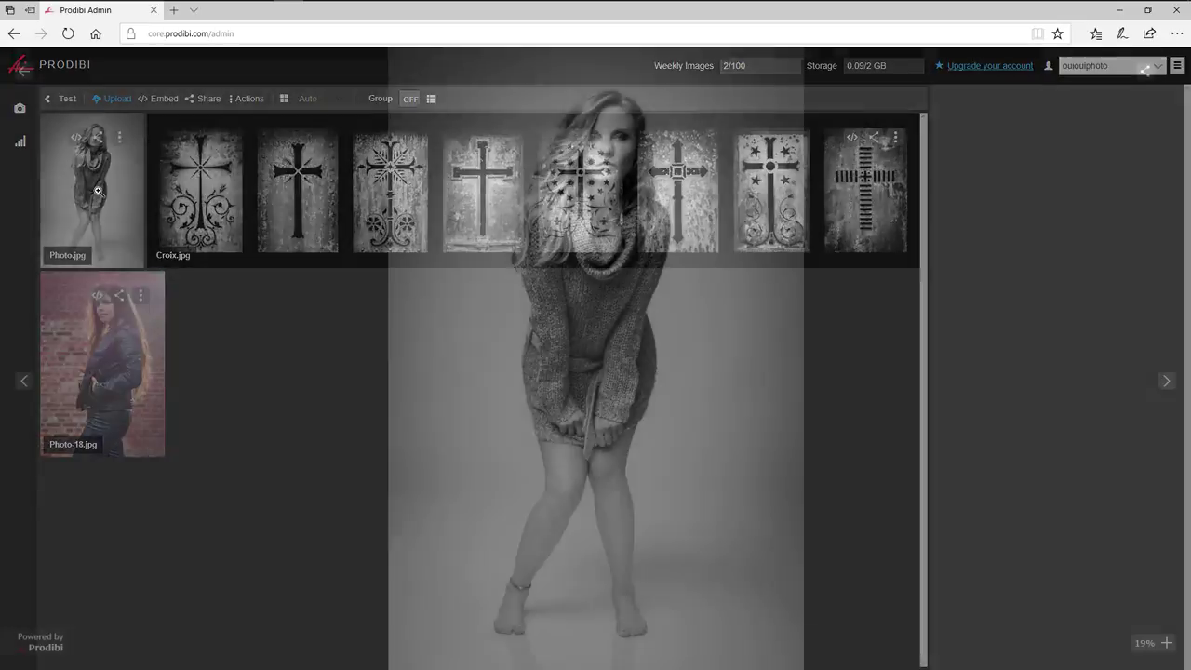
{"action": "left_click", "coordinate": [603, 158]}
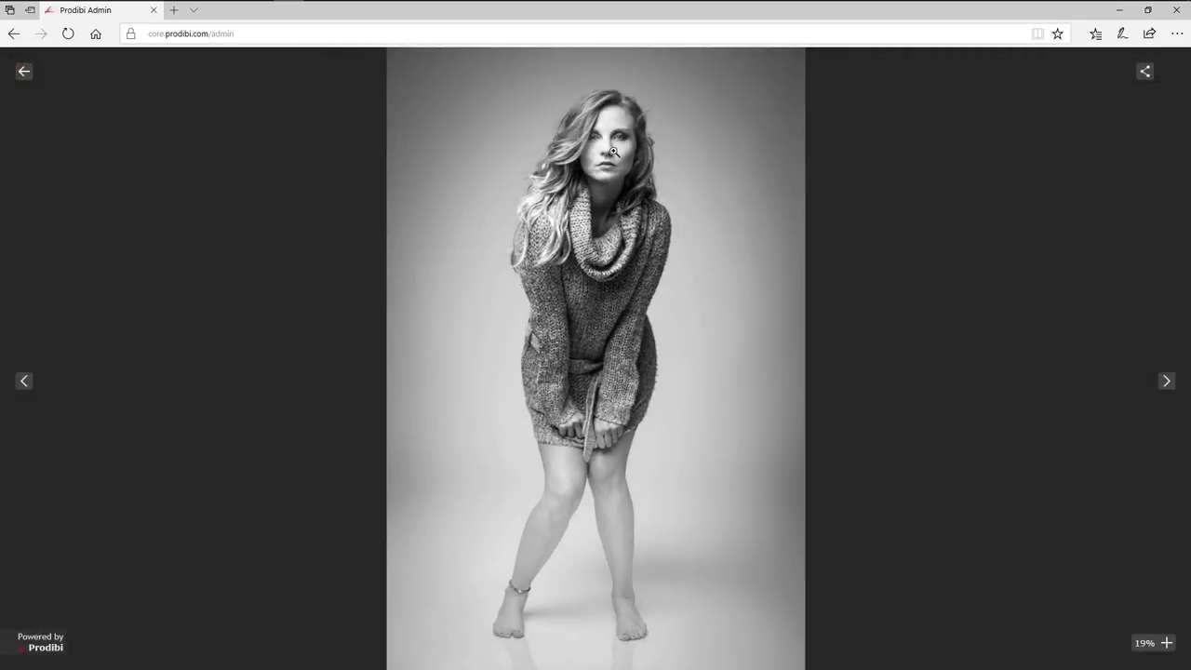
{"action": "left_click", "coordinate": [602, 158]}
{"action": "left_click", "coordinate": [596, 137]}
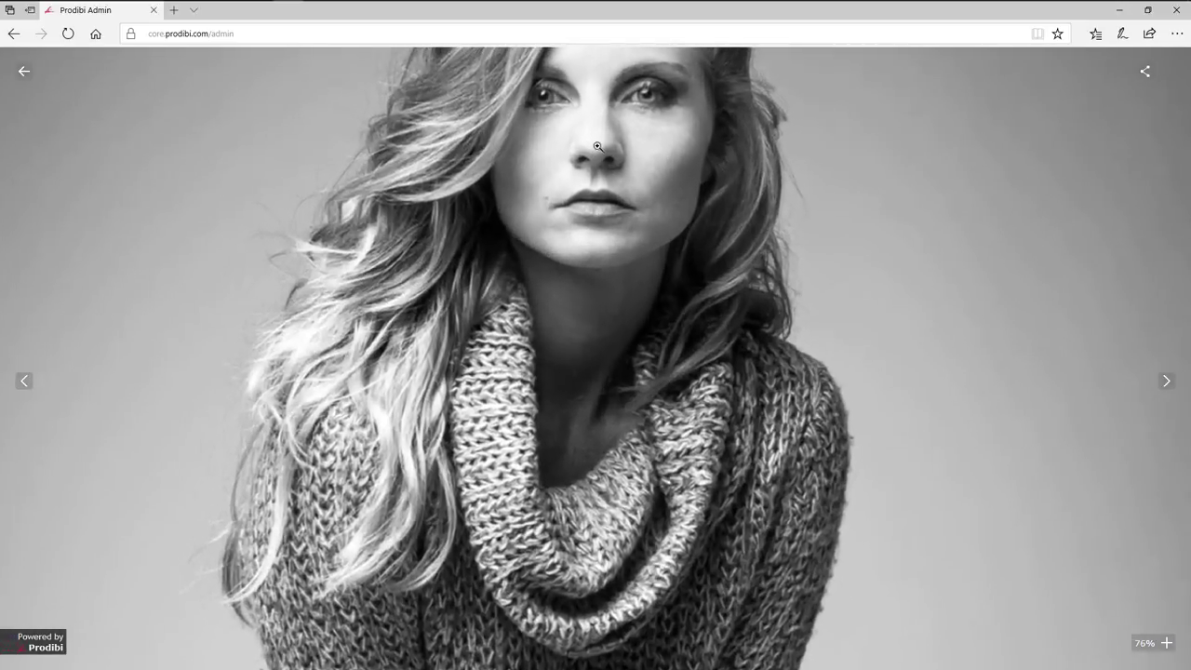
{"action": "left_click", "coordinate": [596, 137]}
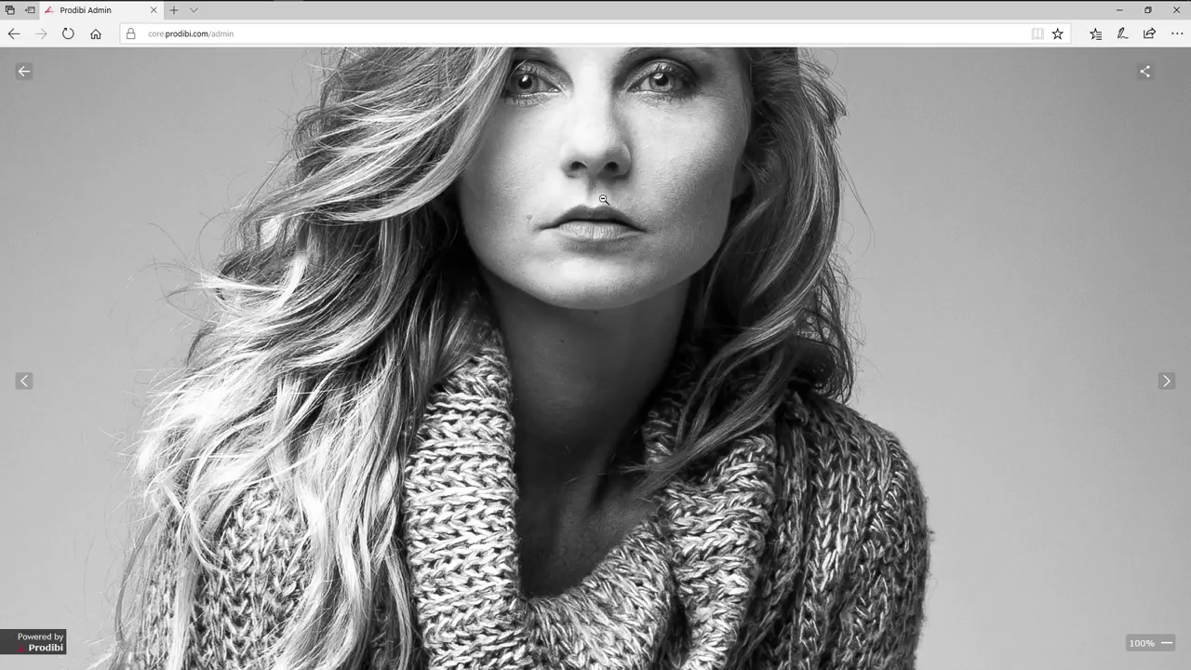
{"action": "key", "text": "Right"}
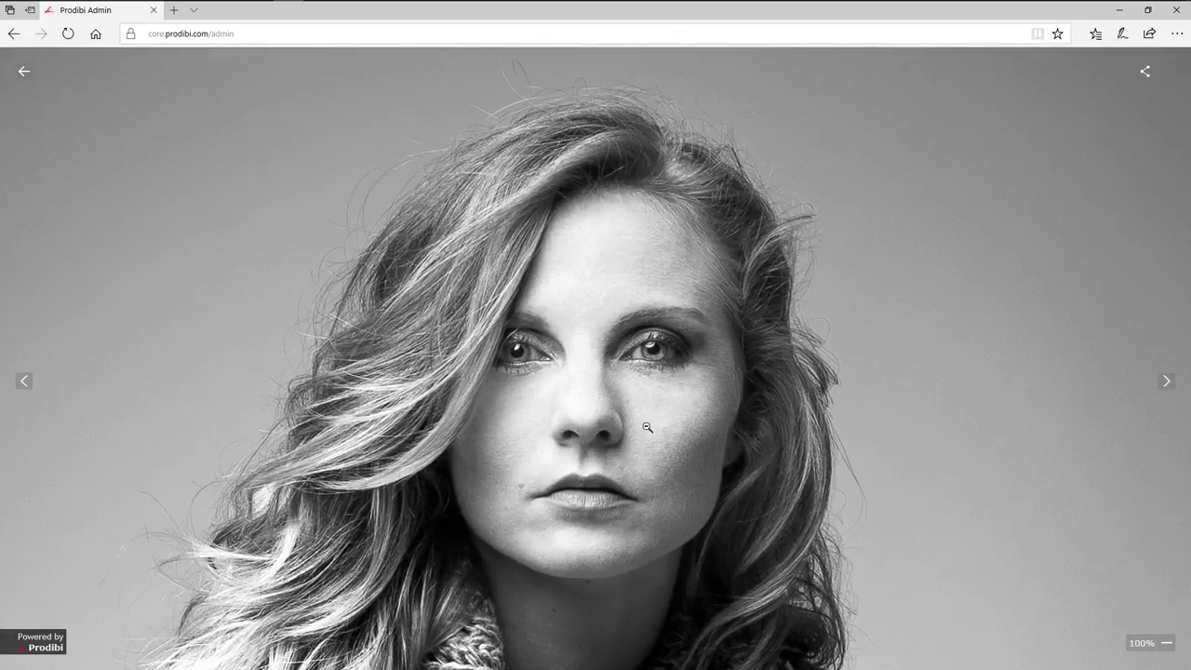
{"action": "scroll", "coordinate": [625, 467], "scroll_direction": "down", "scroll_amount": 3}
{"action": "scroll", "coordinate": [626, 469], "scroll_direction": "down", "scroll_amount": 3}
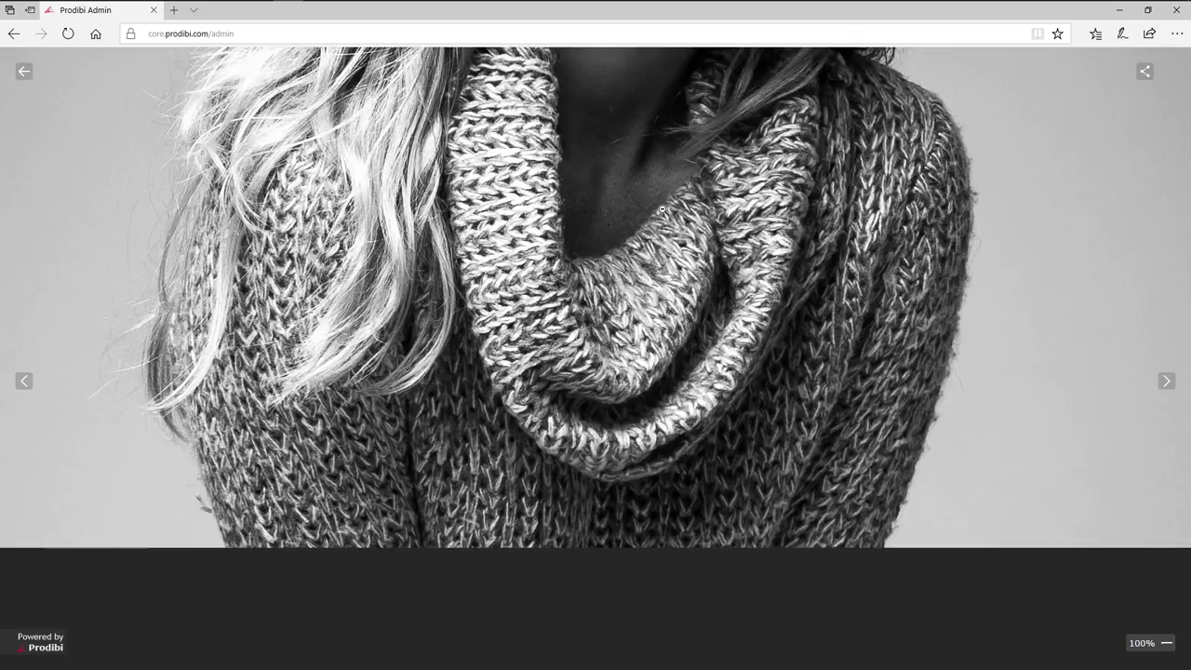
{"action": "scroll", "coordinate": [627, 471], "scroll_direction": "down", "scroll_amount": 2}
{"action": "scroll", "coordinate": [629, 484], "scroll_direction": "down", "scroll_amount": 3}
{"action": "scroll", "coordinate": [640, 512], "scroll_direction": "down", "scroll_amount": 2}
{"action": "scroll", "coordinate": [646, 545], "scroll_direction": "down", "scroll_amount": 3}
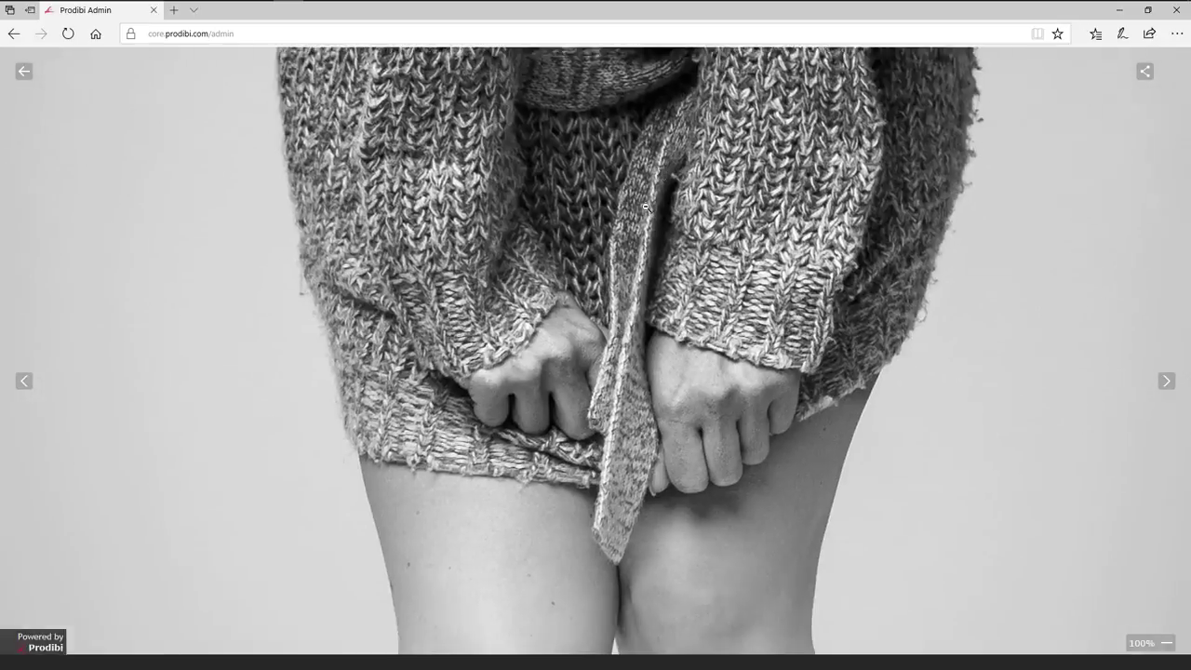
{"action": "scroll", "coordinate": [633, 598], "scroll_direction": "down", "scroll_amount": 1}
{"action": "scroll", "coordinate": [634, 599], "scroll_direction": "down", "scroll_amount": 3}
{"action": "scroll", "coordinate": [577, 372], "scroll_direction": "down", "scroll_amount": 3}
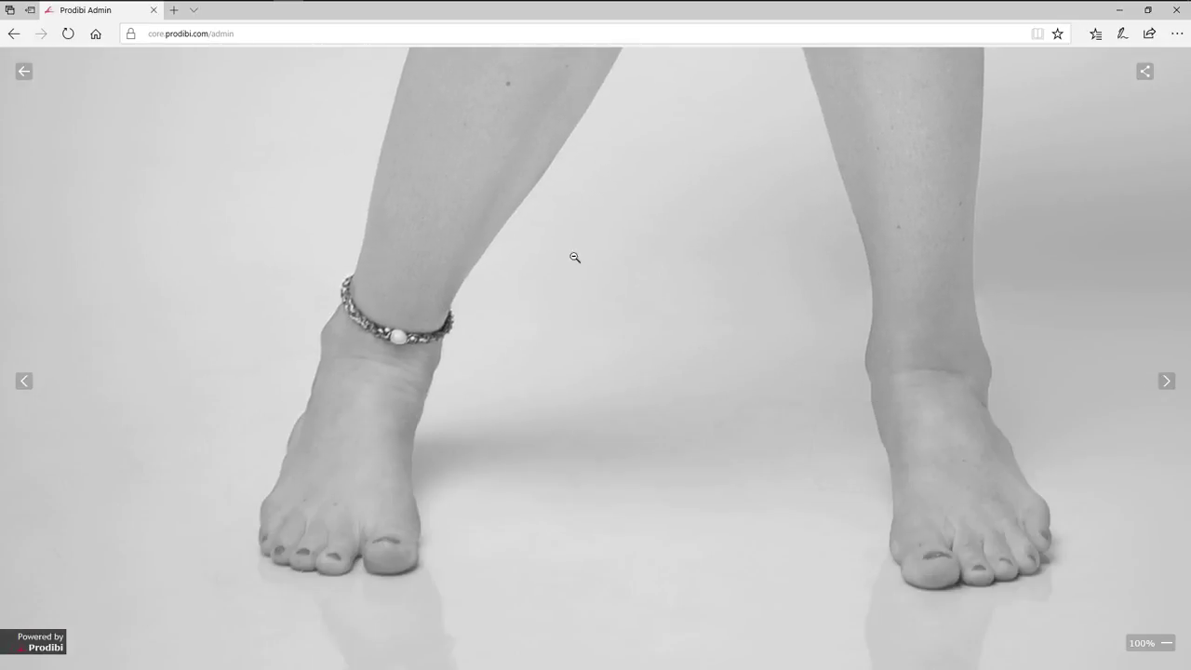
{"action": "left_click", "coordinate": [23, 71]}
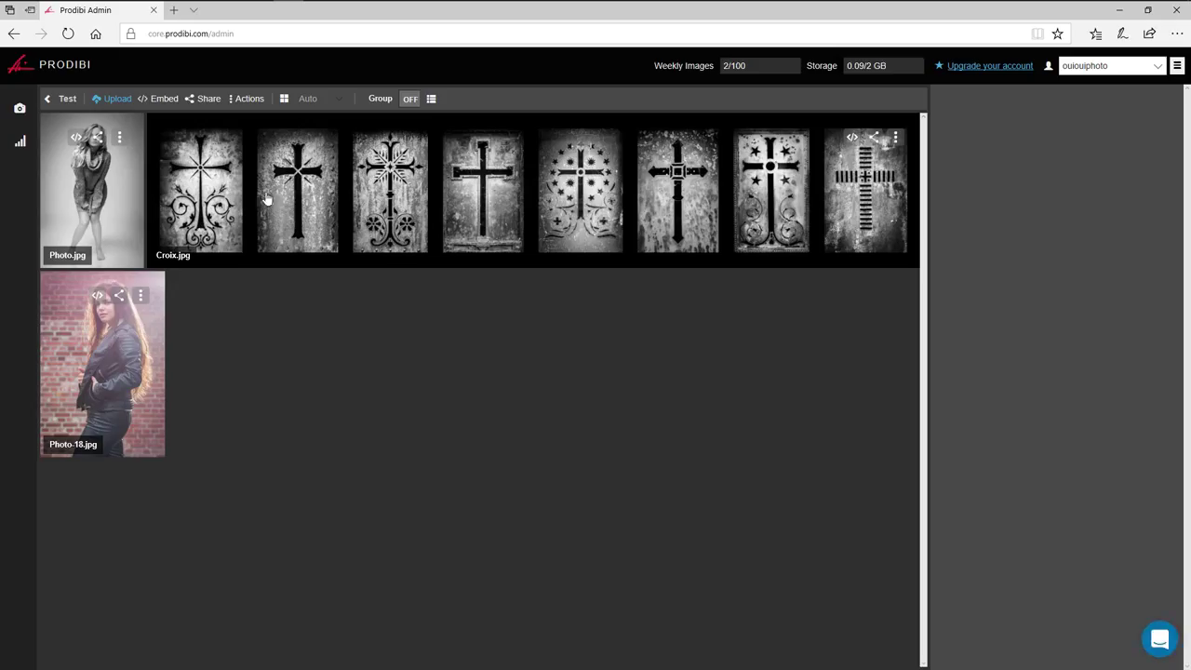